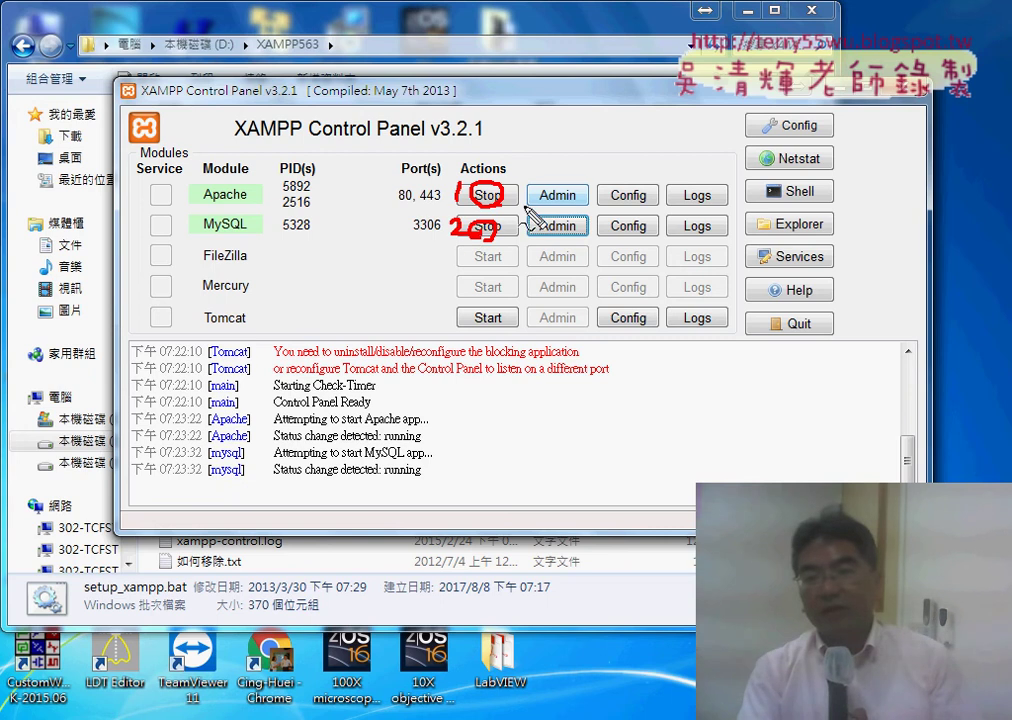
# Step: Circle the Apache and MySQL rows in the control panel for viewers, then clear the marks
pyautogui.moveTo(528, 212); pyautogui.dragTo(577, 200)
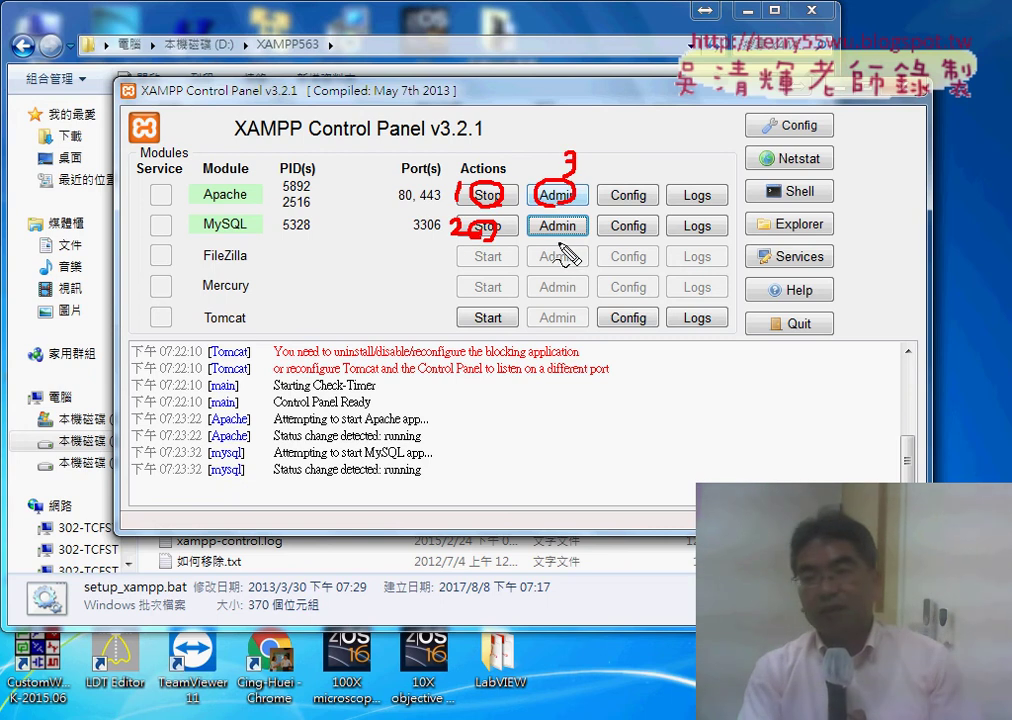
pyautogui.moveTo(558, 246); pyautogui.dragTo(583, 236)
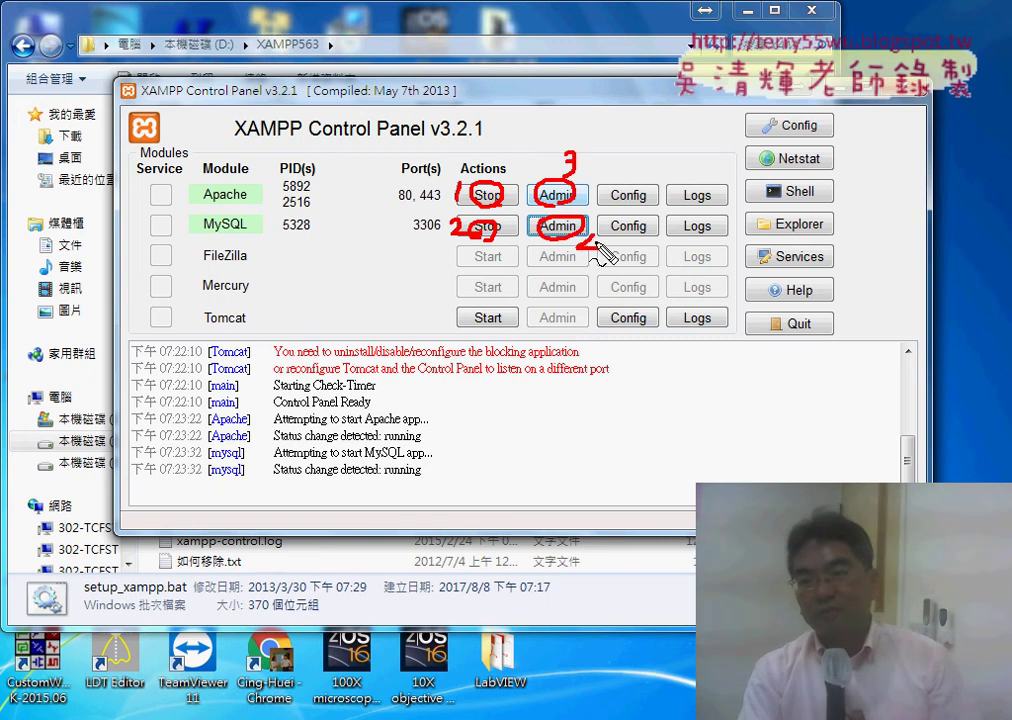
pyautogui.moveTo(250, 234); pyautogui.dragTo(200, 234)
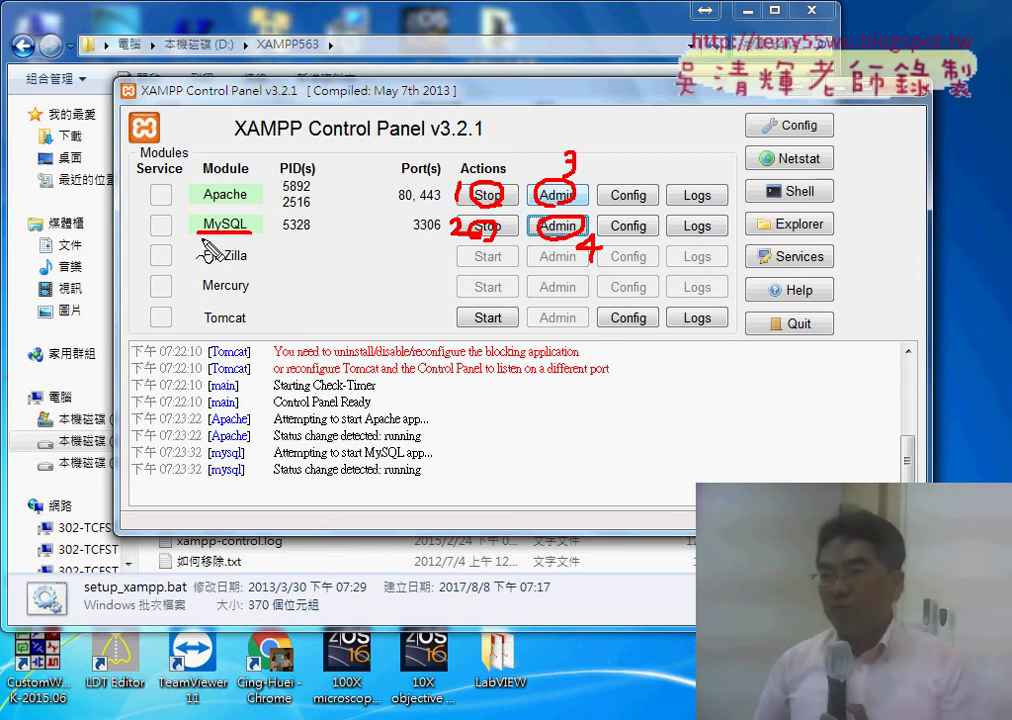
pyautogui.press('Escape')
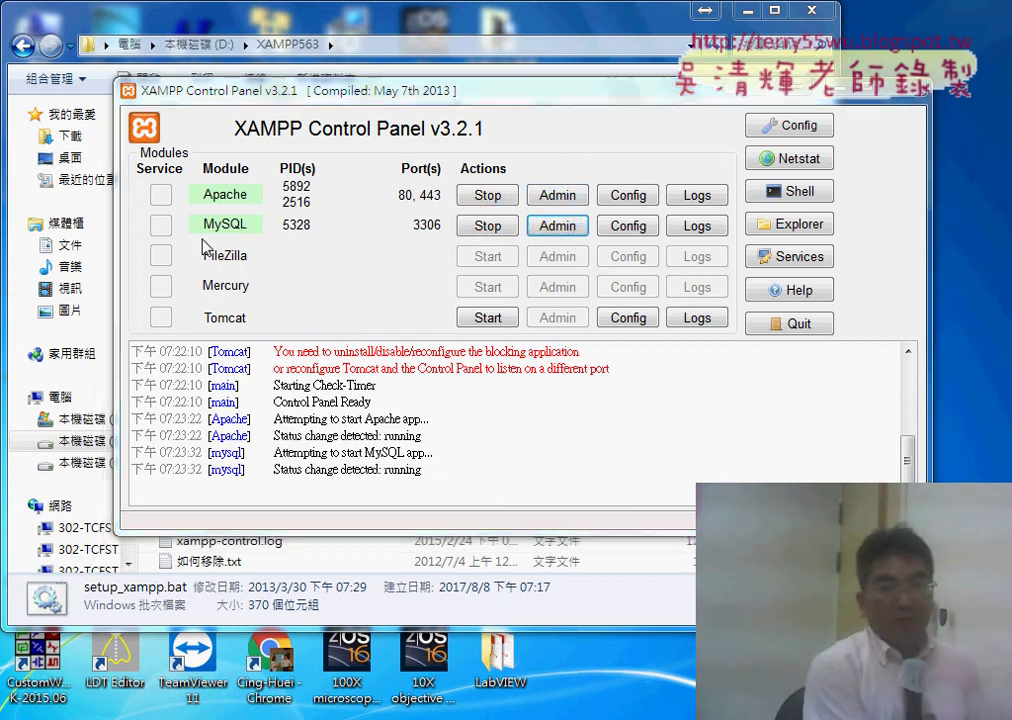
# Step: Log in to phpMyAdmin from MySQL's Admin page as root with the account password
pyautogui.click(556, 227)
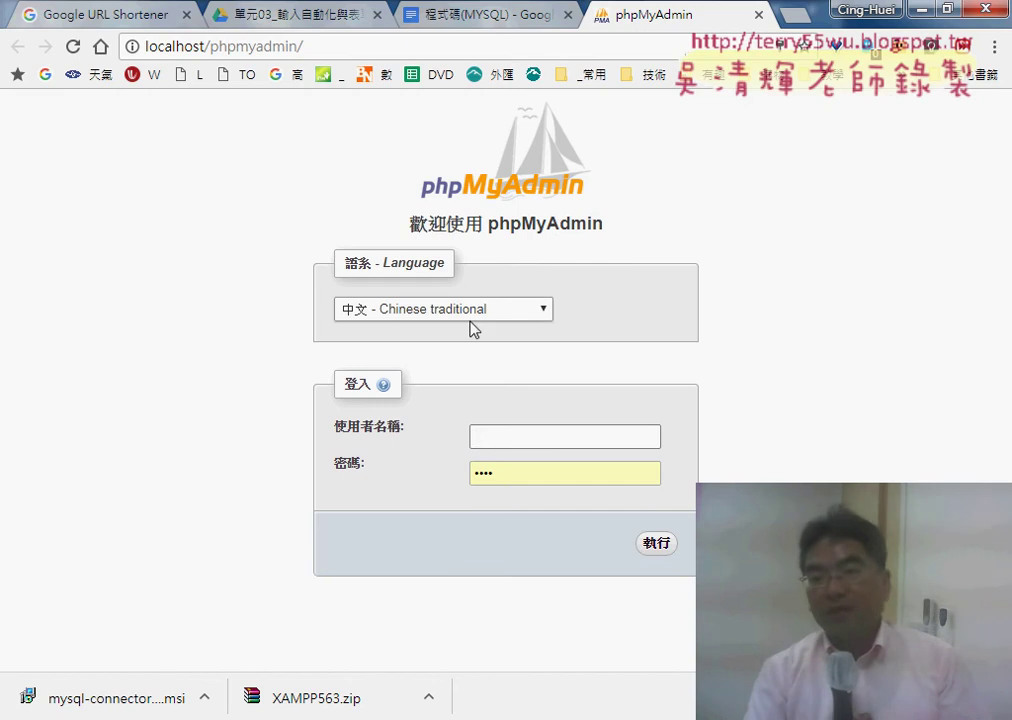
pyautogui.moveTo(395, 433); pyautogui.dragTo(336, 430)
pyautogui.click(334, 420)
pyautogui.tripleClick(338, 430)
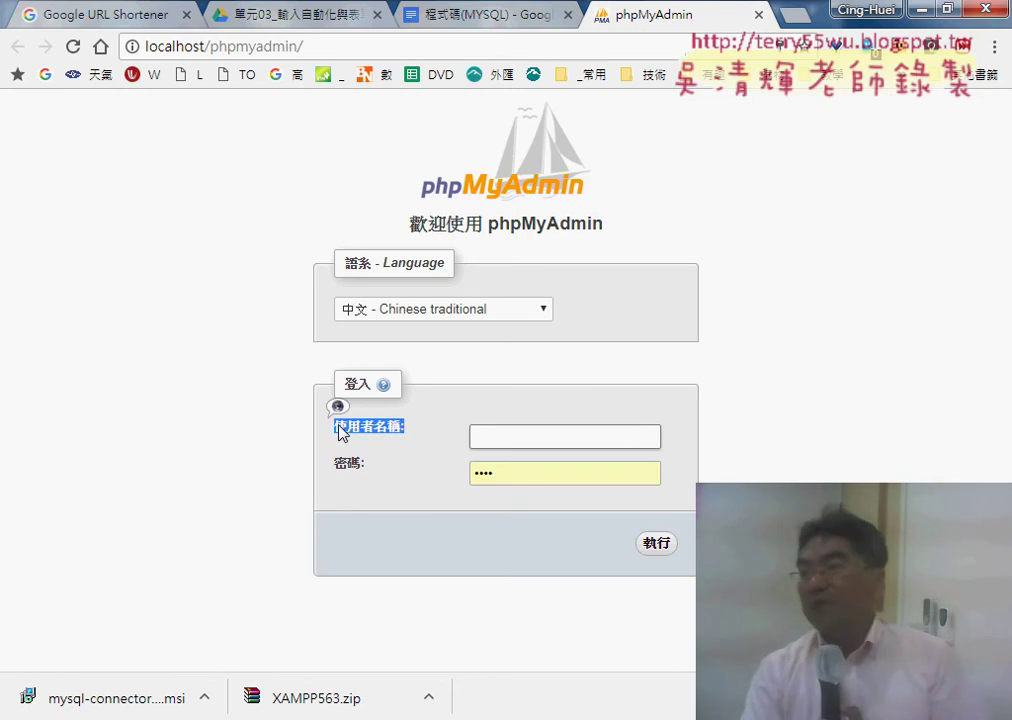
pyautogui.click(494, 433)
pyautogui.write('r')
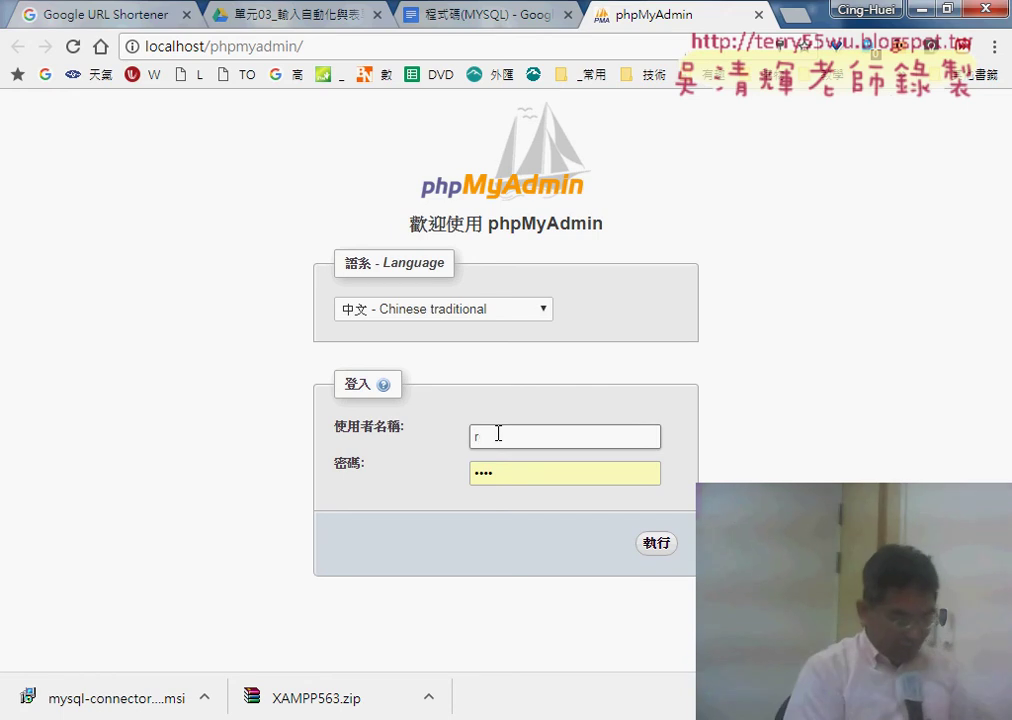
pyautogui.write('oot')
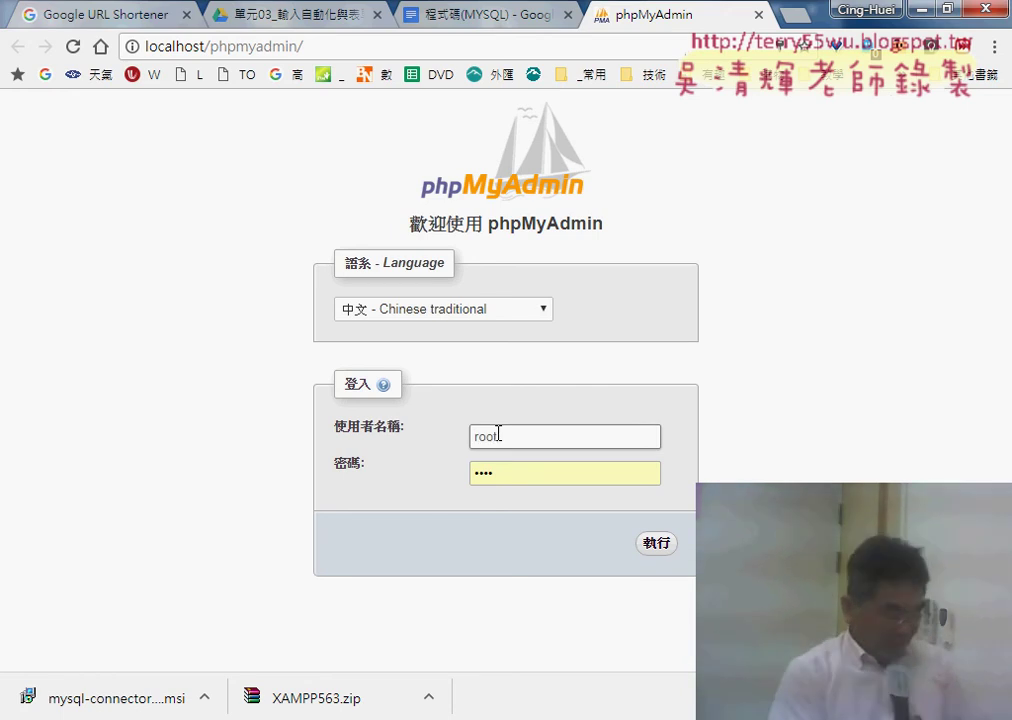
pyautogui.press('Tab')
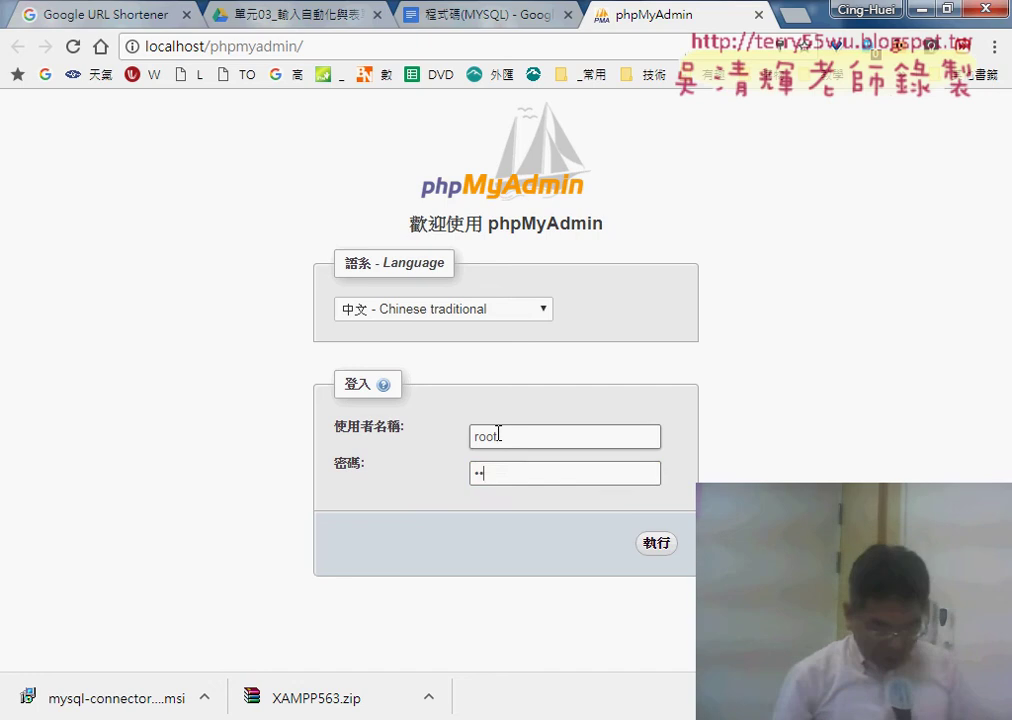
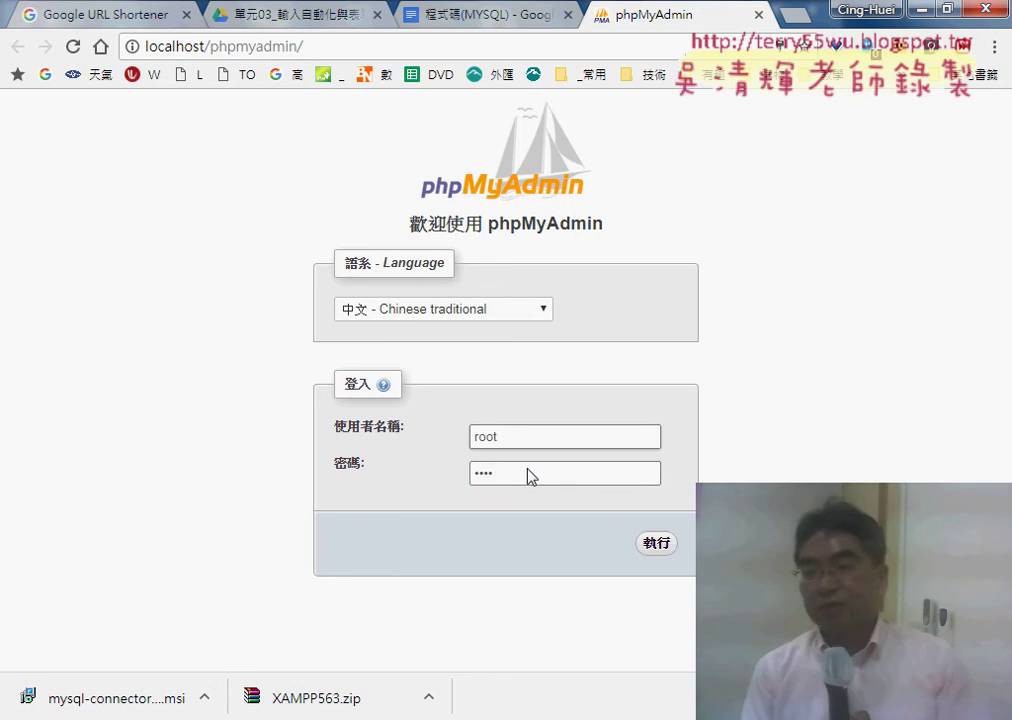
pyautogui.click(668, 555)
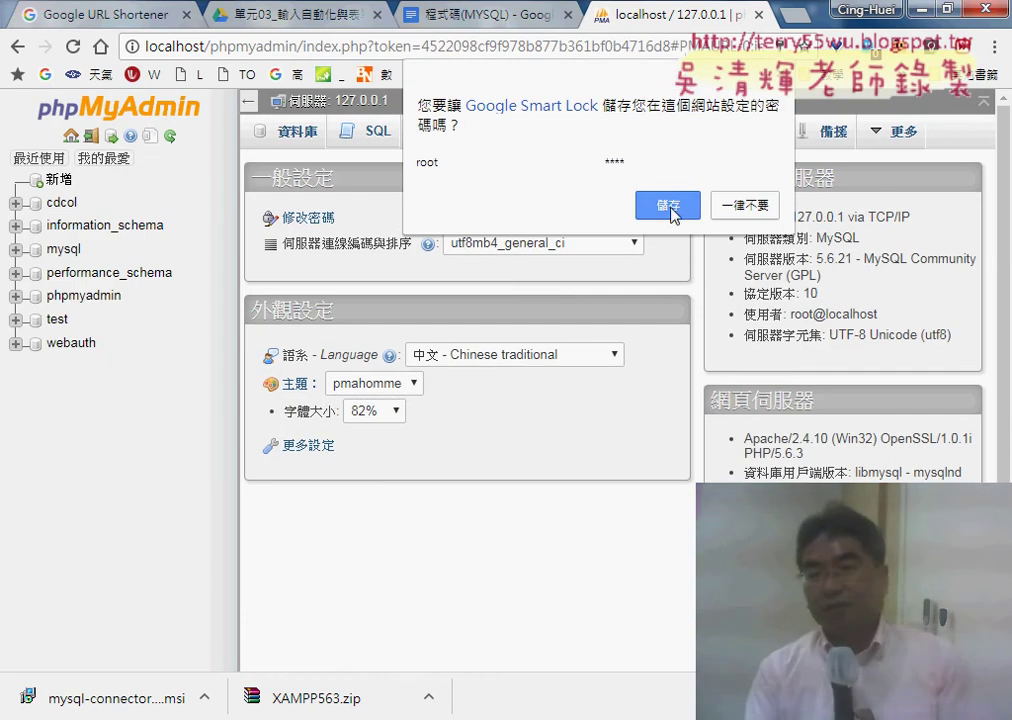
# Step: Let Chrome save the login password and go back to the phpMyAdmin home page
pyautogui.click(668, 207)
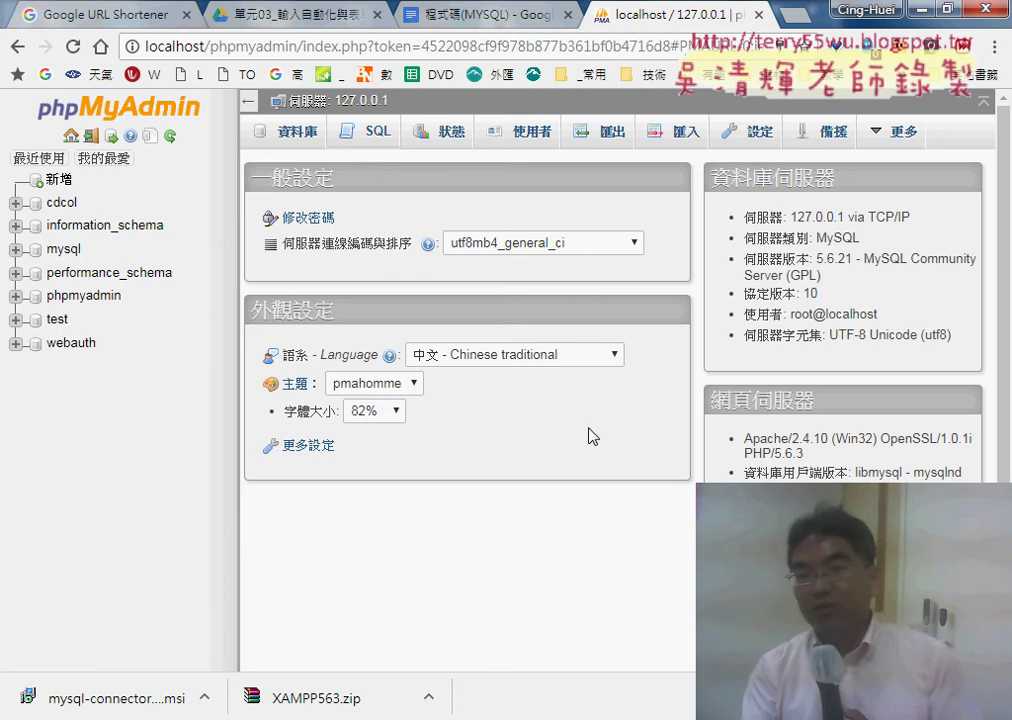
pyautogui.click(72, 138)
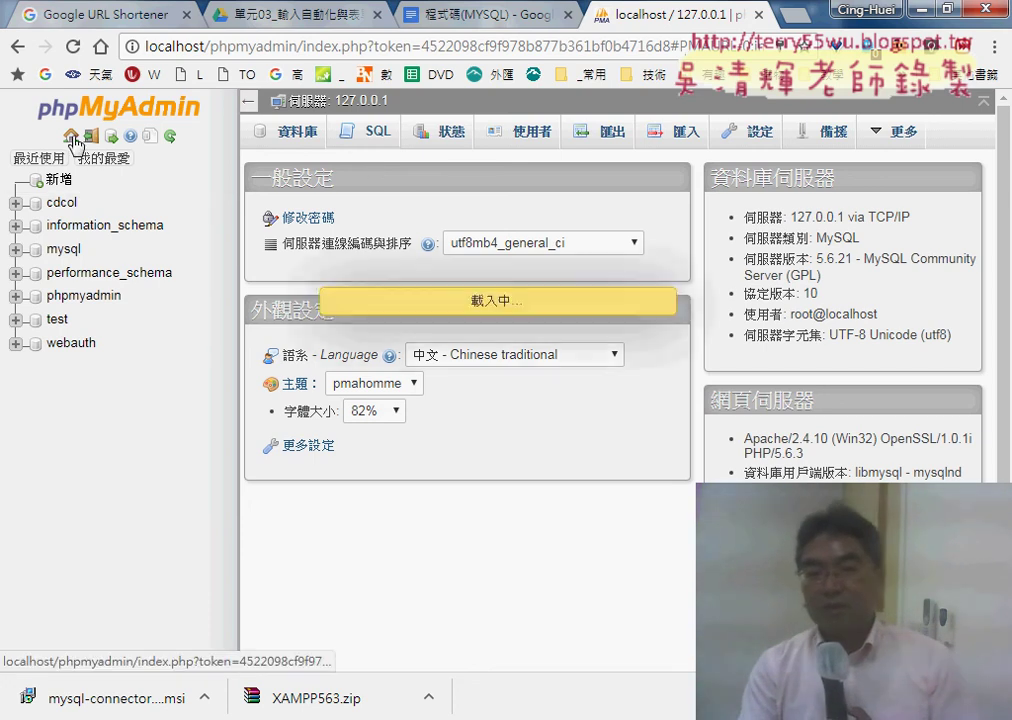
# Step: On the Databases page, choose utf8_unicode_ci collation and enter 問題2 as the new database name
pyautogui.click(289, 139)
pyautogui.click(305, 280)
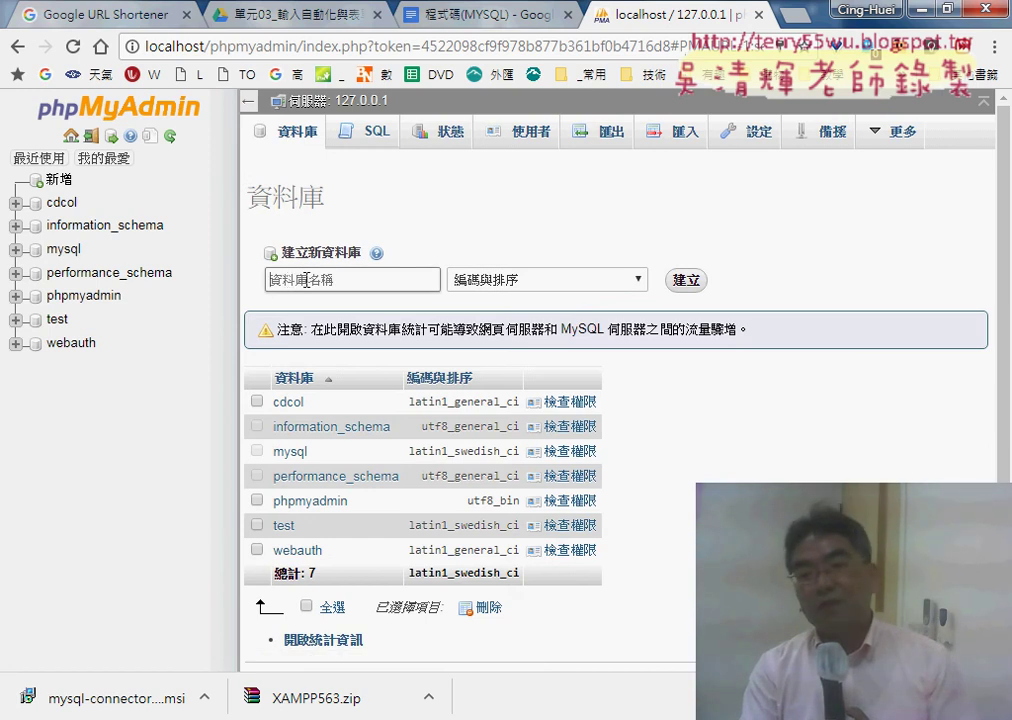
pyautogui.click(533, 283)
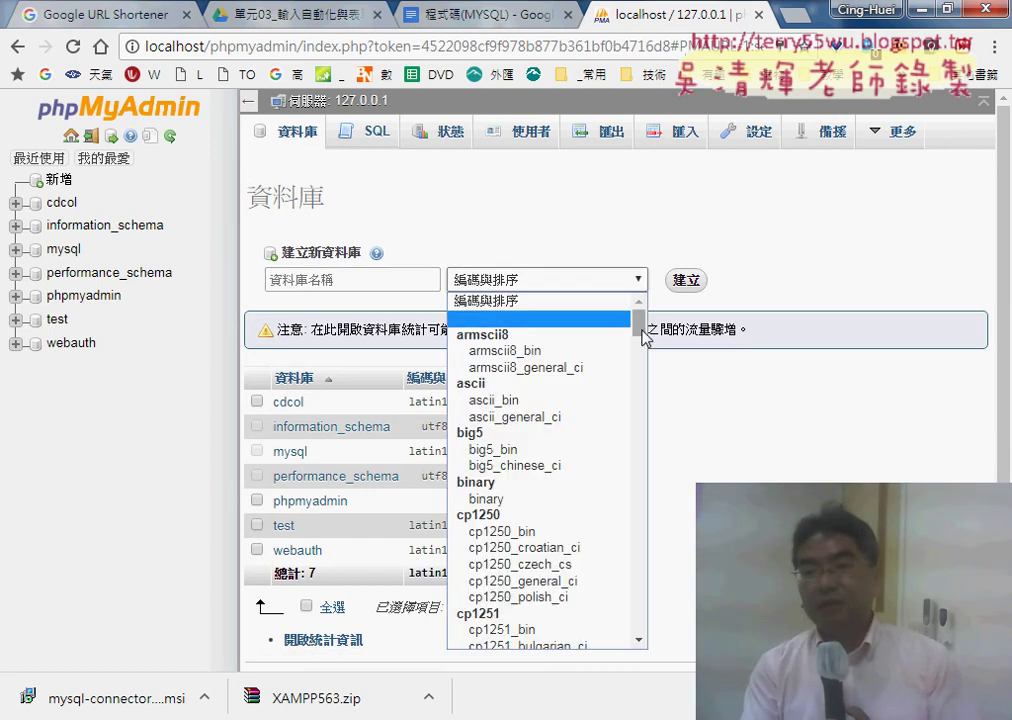
pyautogui.moveTo(641, 336)
pyautogui.mouseDown()
pyautogui.moveTo(641, 647)
pyautogui.moveTo(641, 610)
pyautogui.mouseUp()
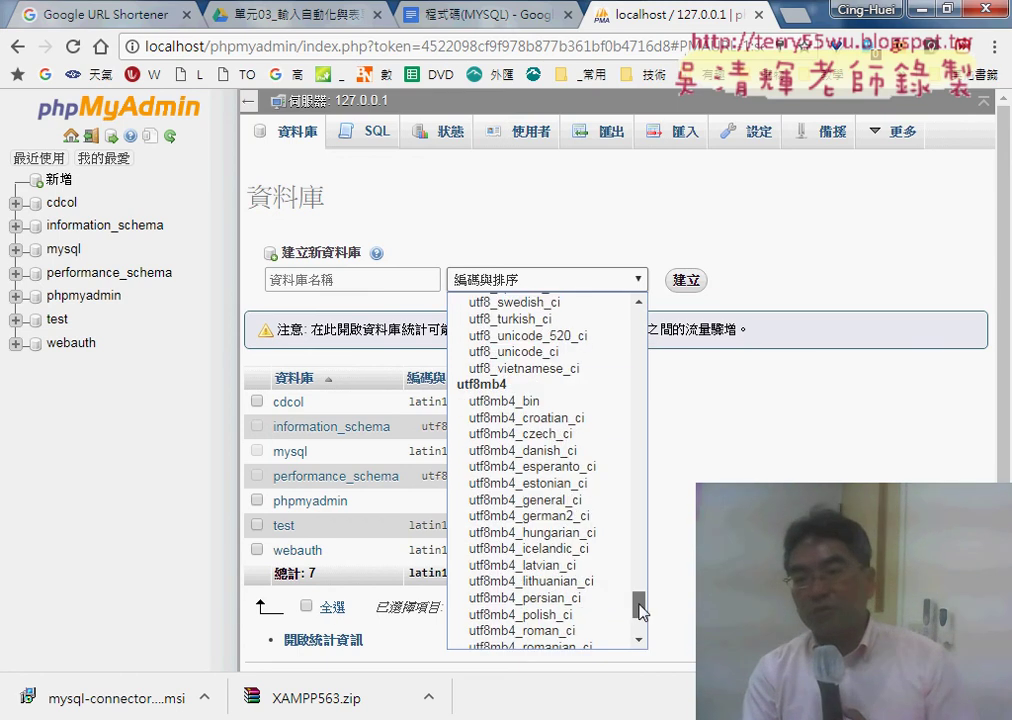
pyautogui.click(527, 352)
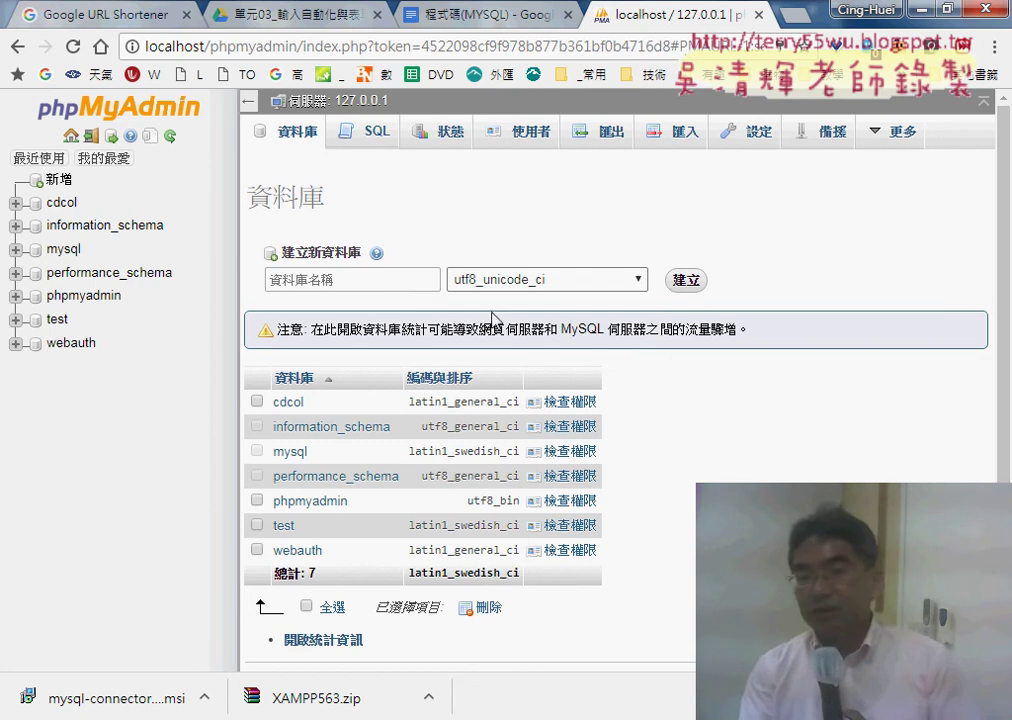
pyautogui.click(299, 280)
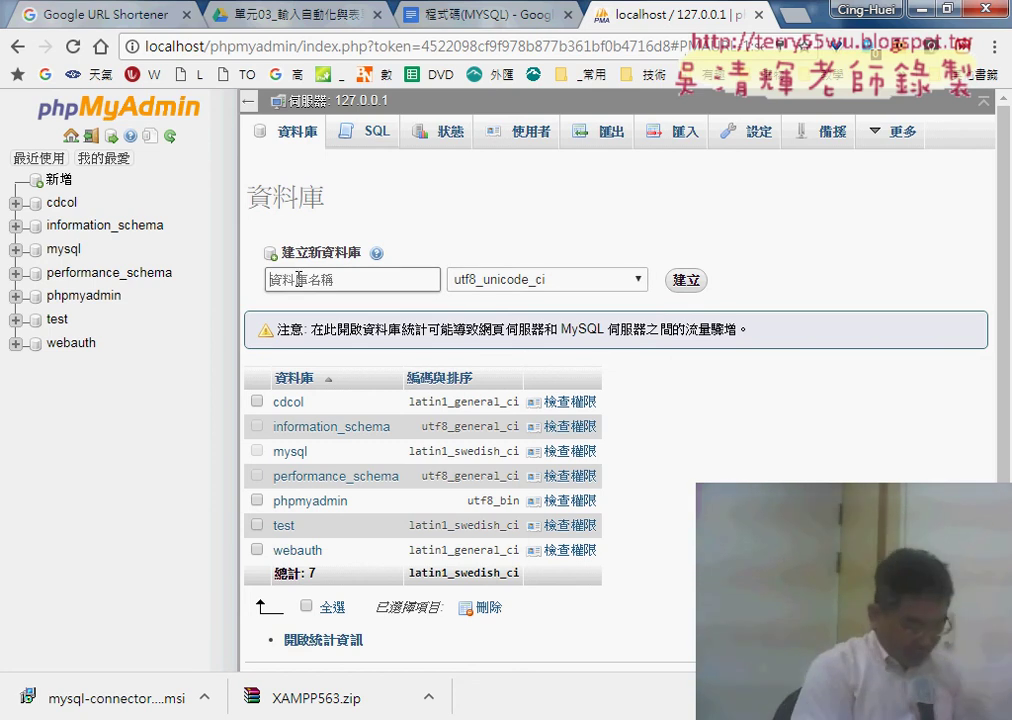
pyautogui.write('圖問')
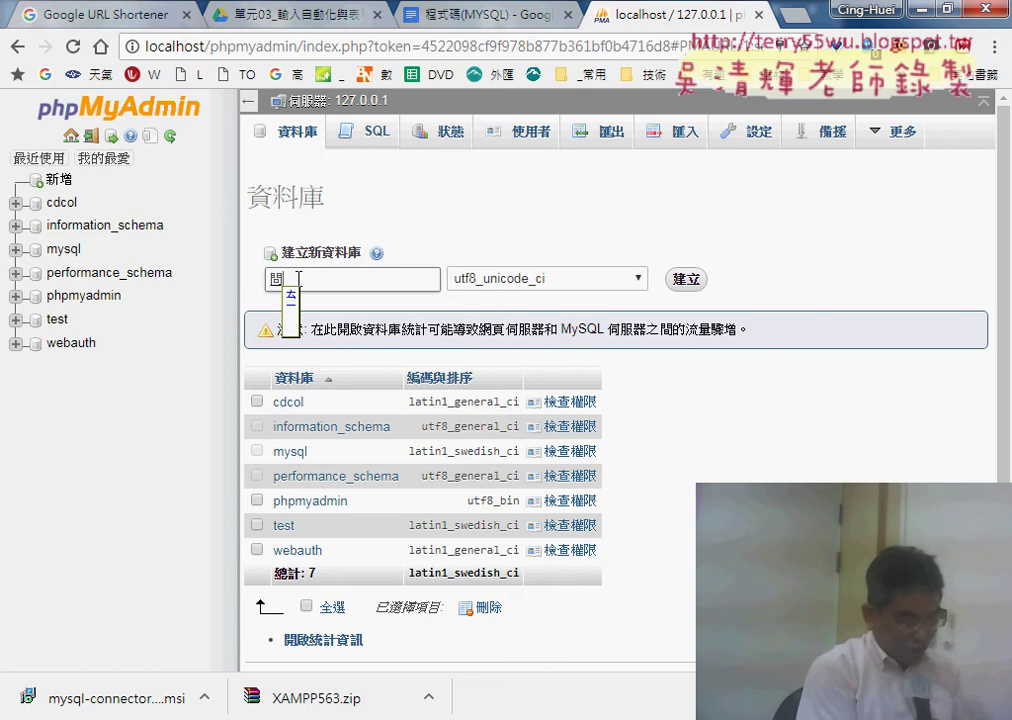
pyautogui.write('題2')
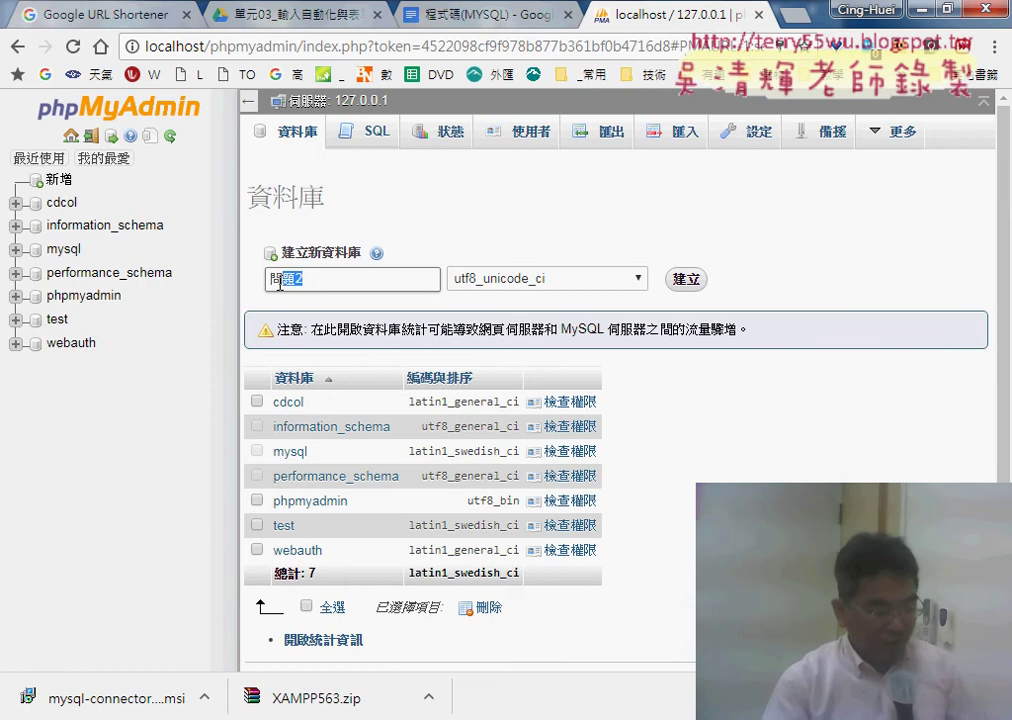
pyautogui.moveTo(279, 285); pyautogui.dragTo(268, 283)
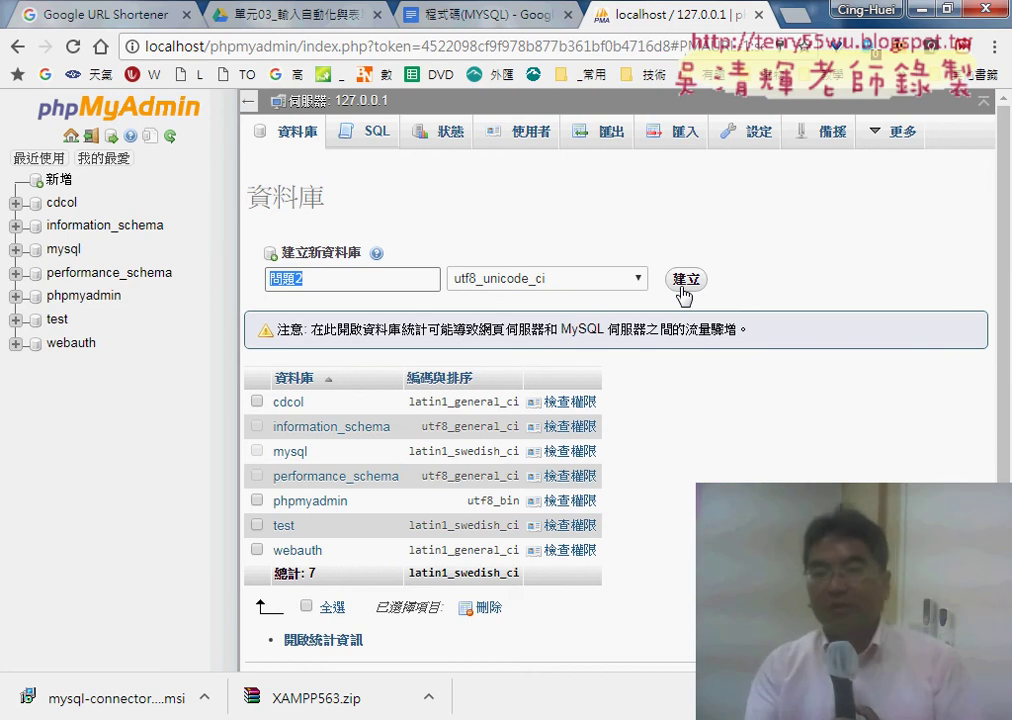
# Step: Create the 問題2 database and circle its new entry in the navigation tree for viewers
pyautogui.click(684, 290)
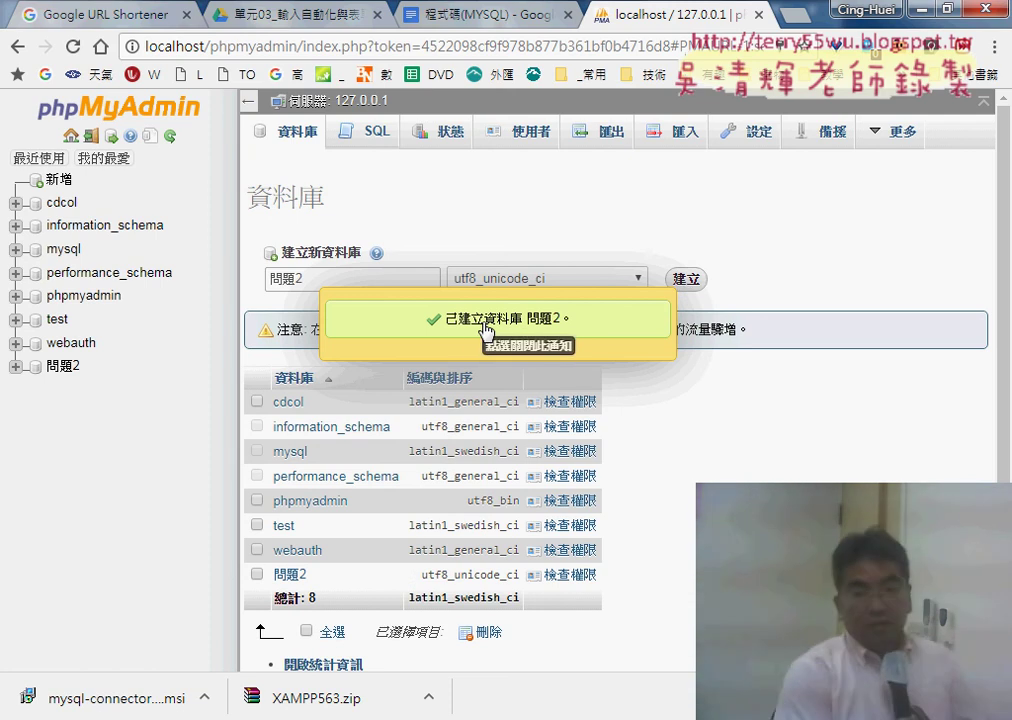
pyautogui.moveTo(263, 287); pyautogui.dragTo(295, 302)
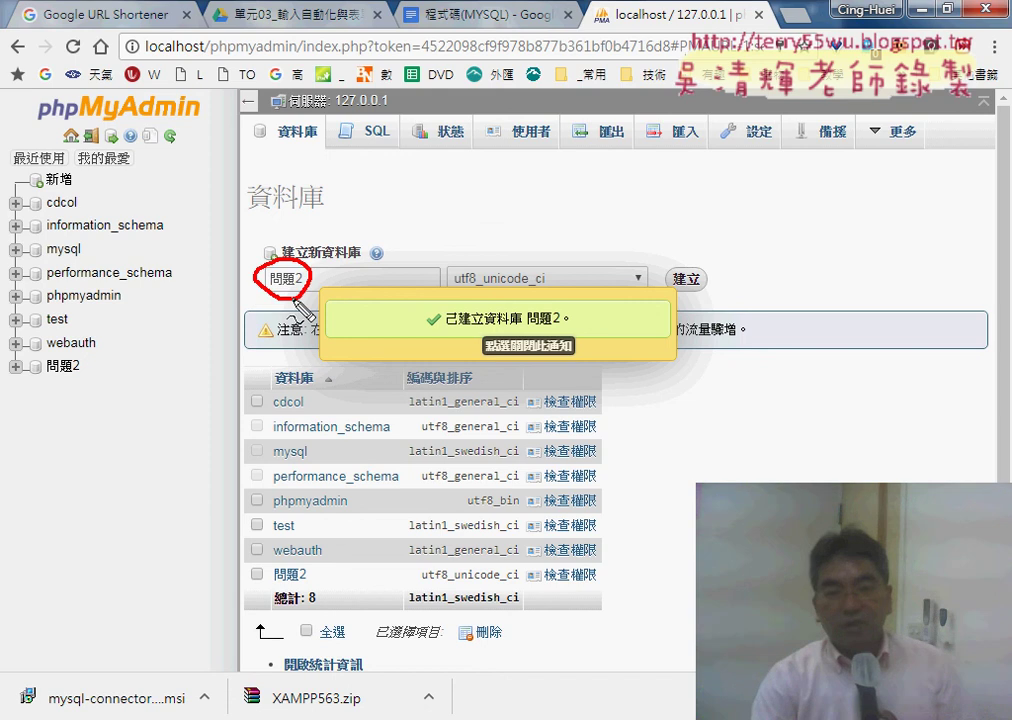
pyautogui.moveTo(60, 360); pyautogui.dragTo(82, 372)
pyautogui.moveTo(255, 298)
pyautogui.mouseDown()
pyautogui.moveTo(80, 380)
pyautogui.moveTo(104, 384)
pyautogui.mouseUp()
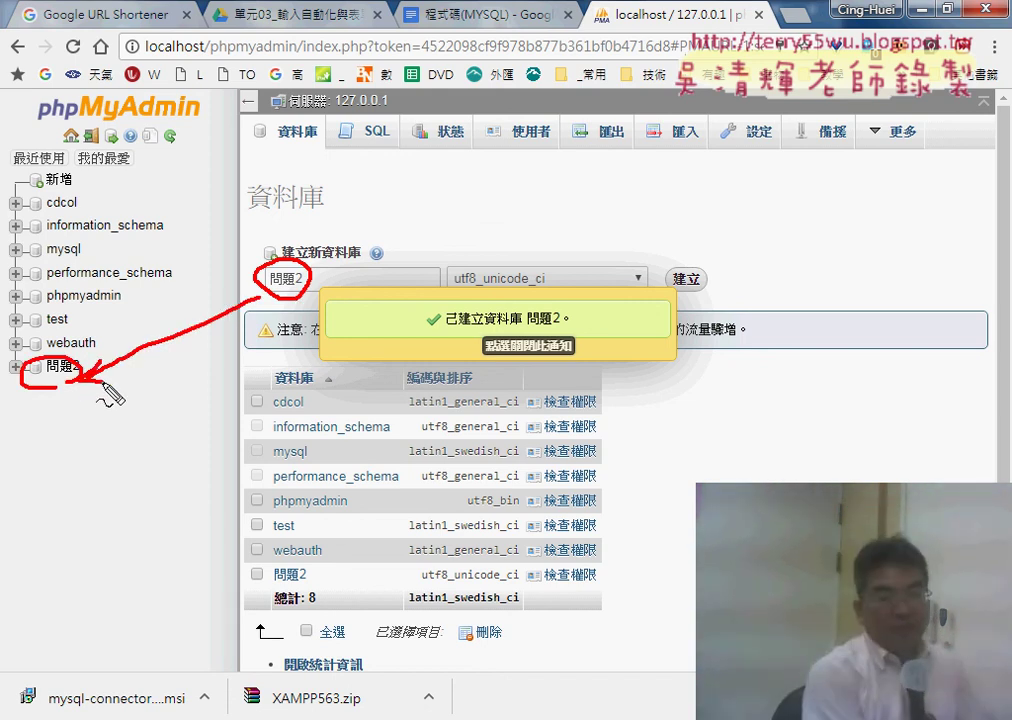
pyautogui.press('Escape')
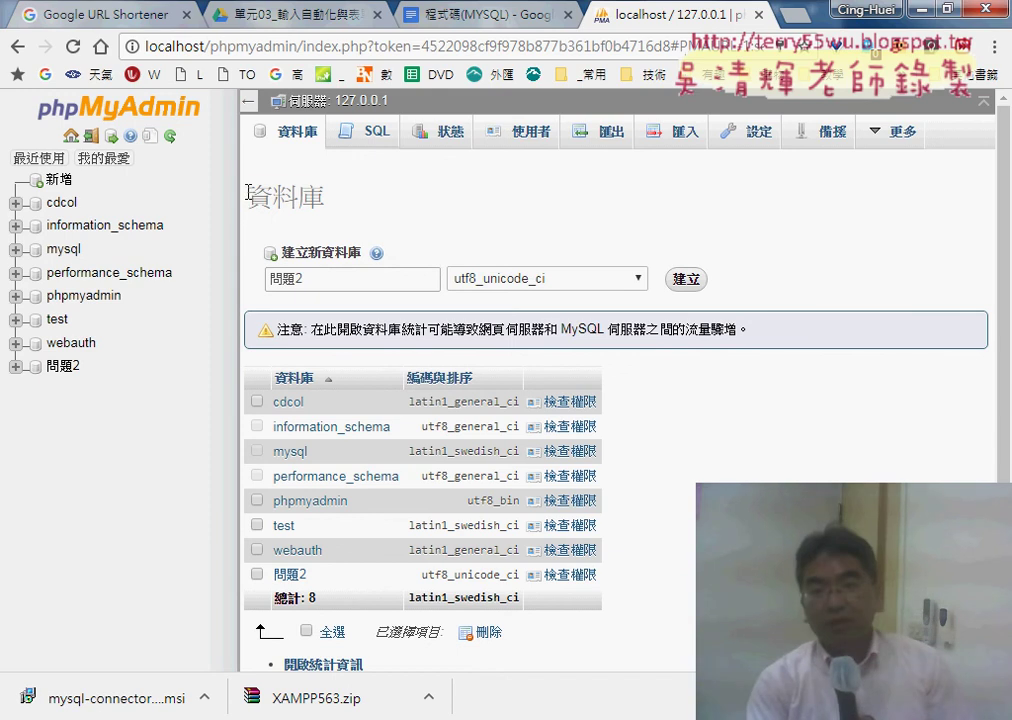
# Step: Open the empty 問題2 database to reach its table-creation form
pyautogui.moveTo(248, 192); pyautogui.dragTo(314, 204)
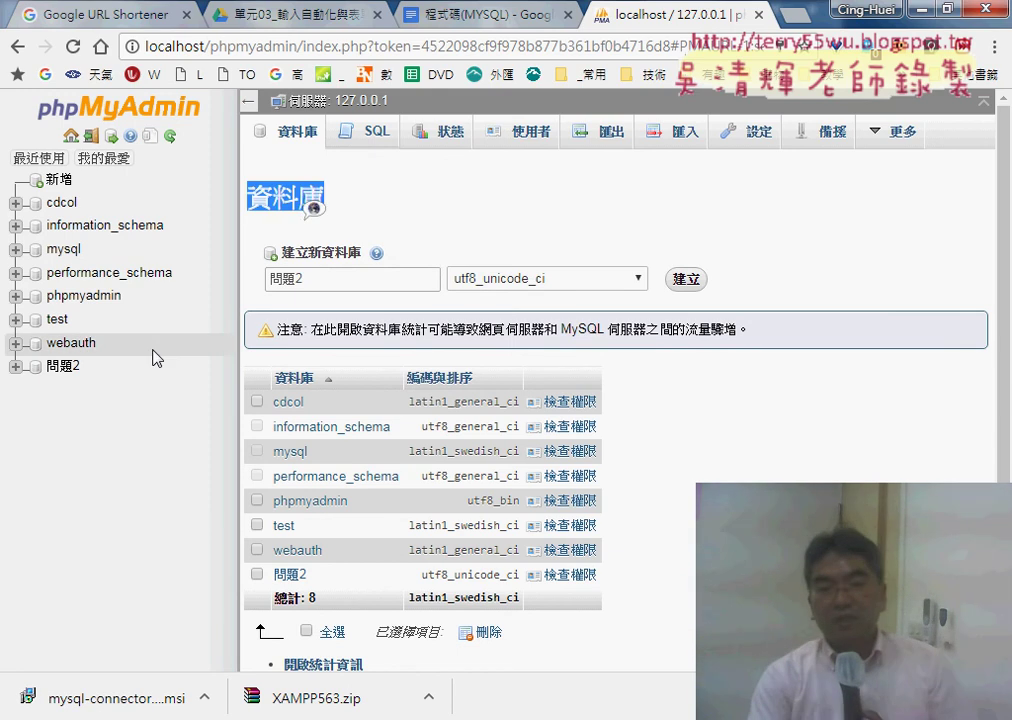
pyautogui.click(62, 367)
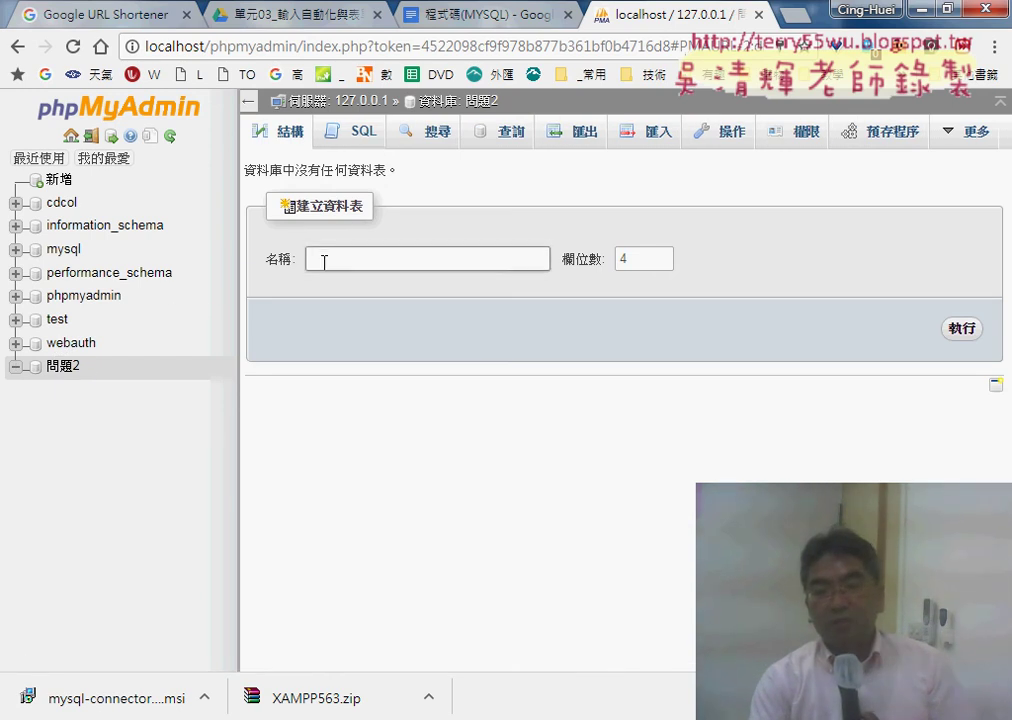
pyautogui.click(381, 260)
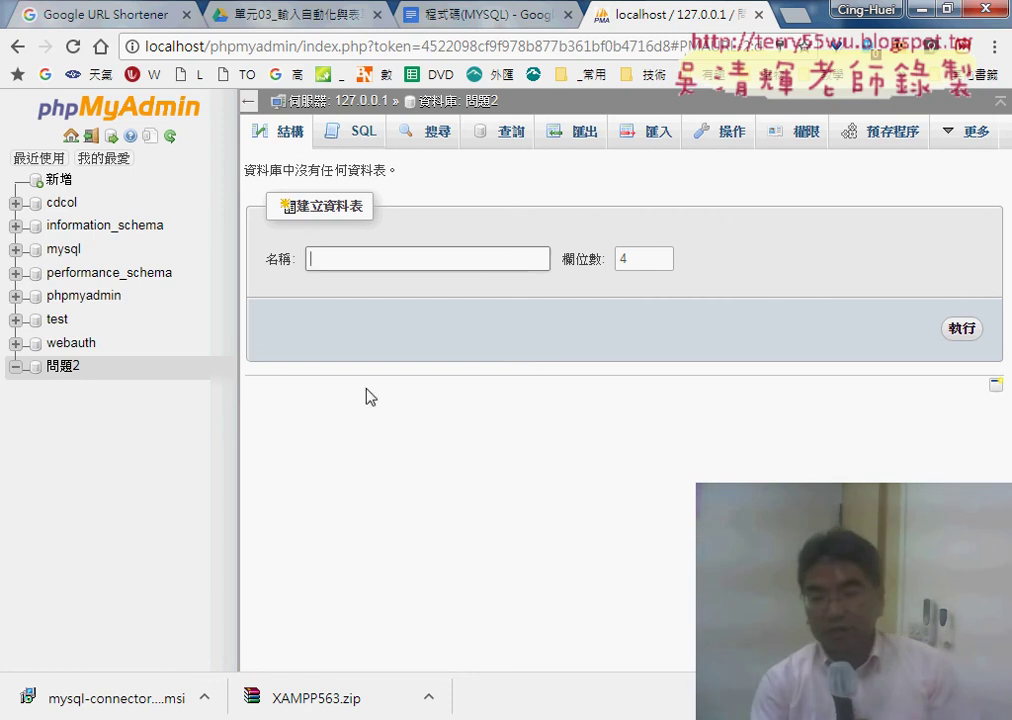
# Step: Scroll the 程式碼(MYSQL) guide down to the 建立問題2資料表 screenshot with 5 columns
pyautogui.moveTo(455, 718)
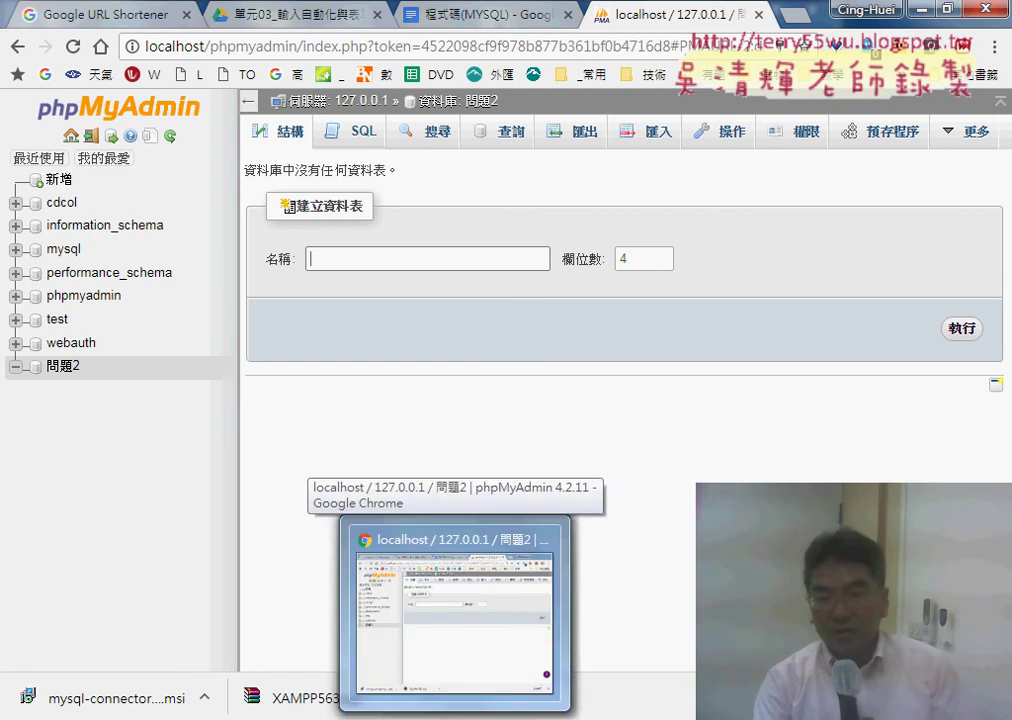
pyautogui.click(468, 12)
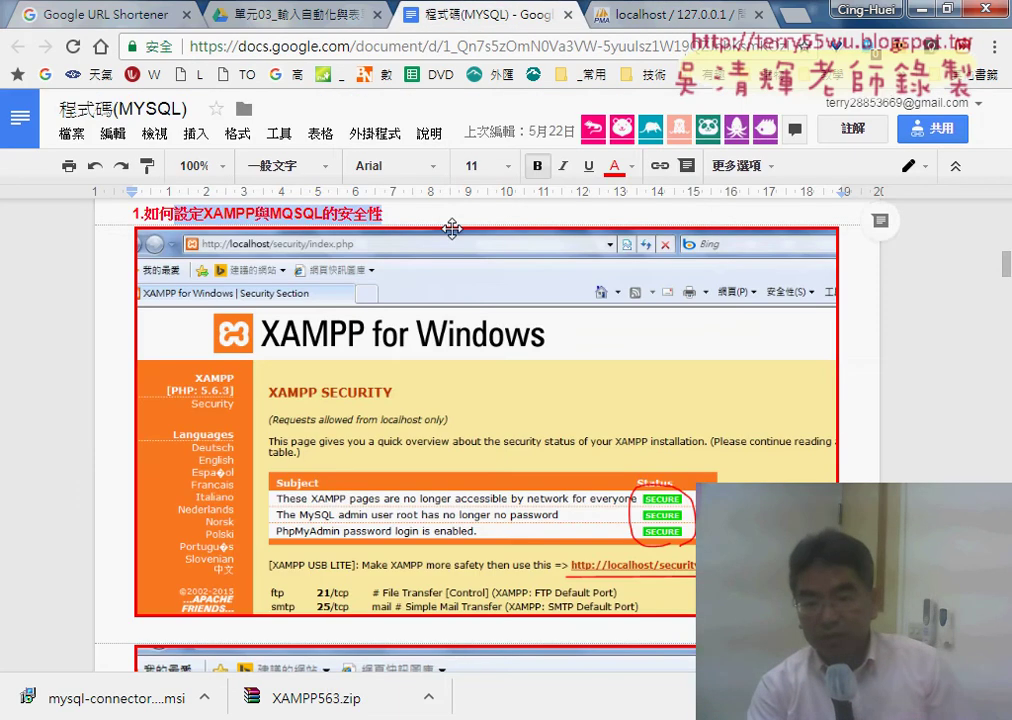
pyautogui.scroll(-3, 472, 294)
pyautogui.scroll(-1, 472, 294)
pyautogui.scroll(-5, 472, 294)
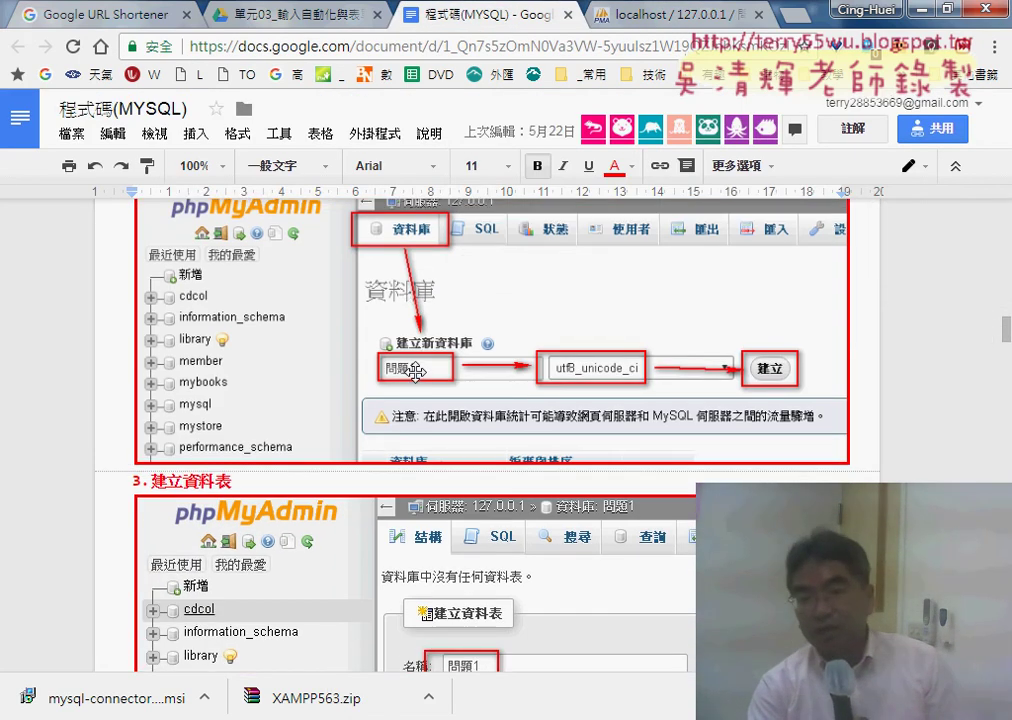
pyautogui.scroll(-2, 414, 373)
pyautogui.scroll(-1, 420, 376)
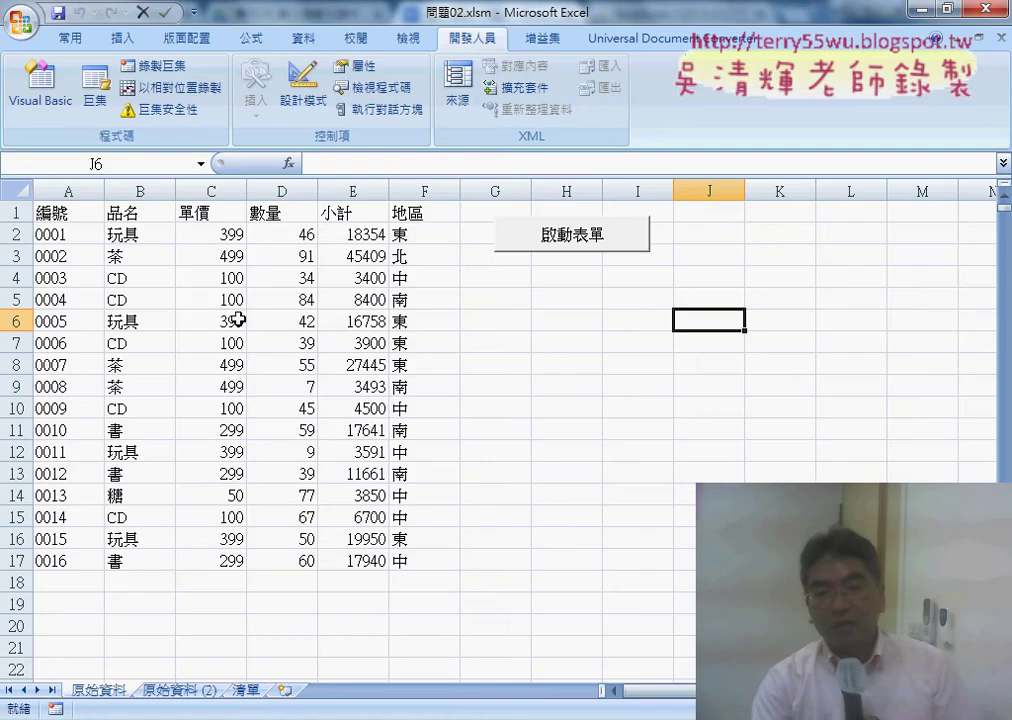
pyautogui.moveTo(327, 188); pyautogui.dragTo(424, 190)
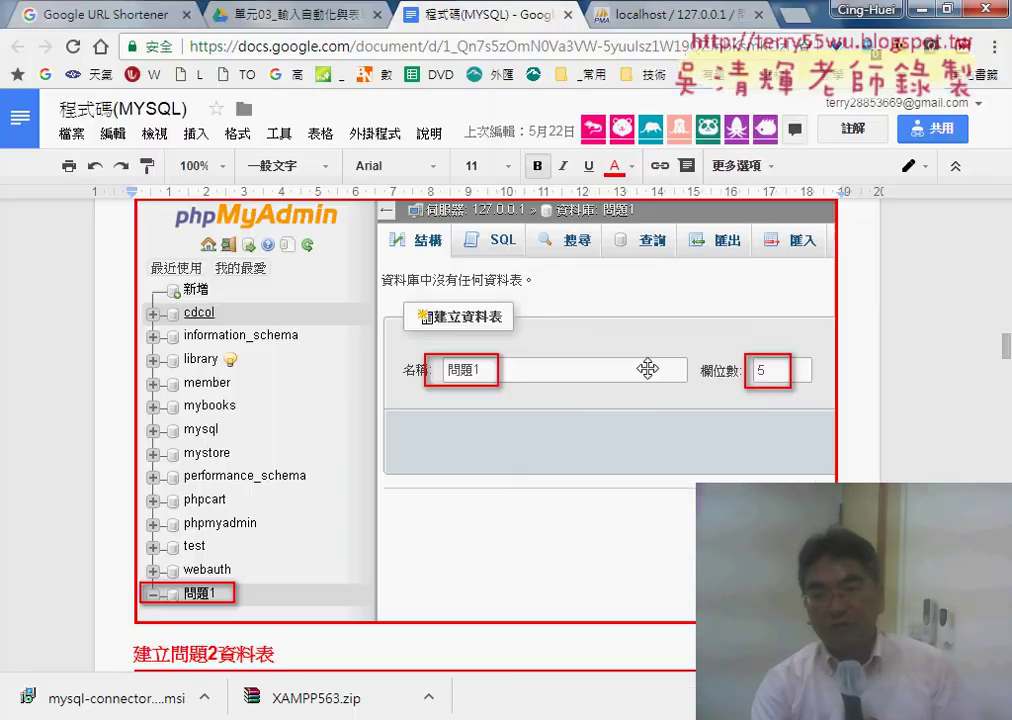
# Step: Name the new table 問題2, change the column count from 4 to 6, and submit
pyautogui.click(660, 14)
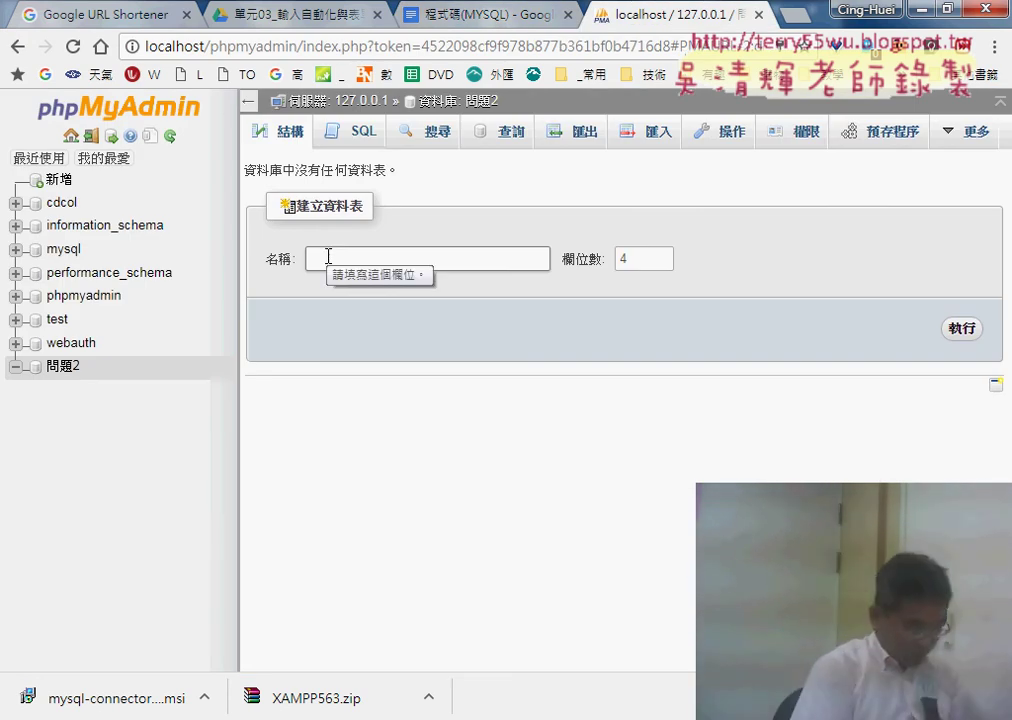
pyautogui.write('問')
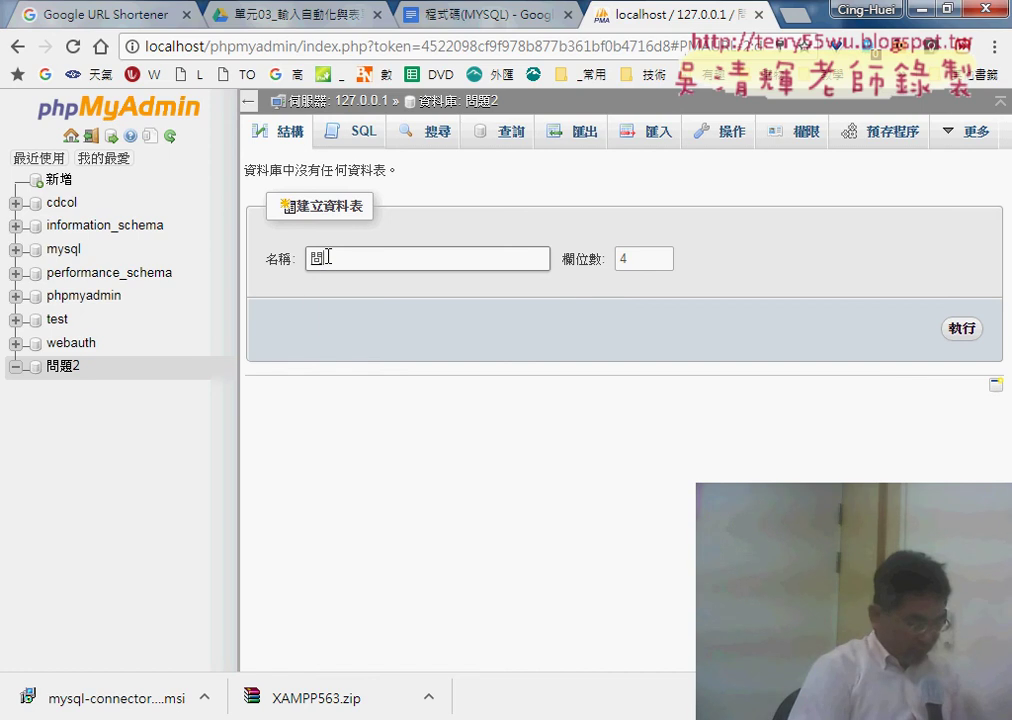
pyautogui.write('題2')
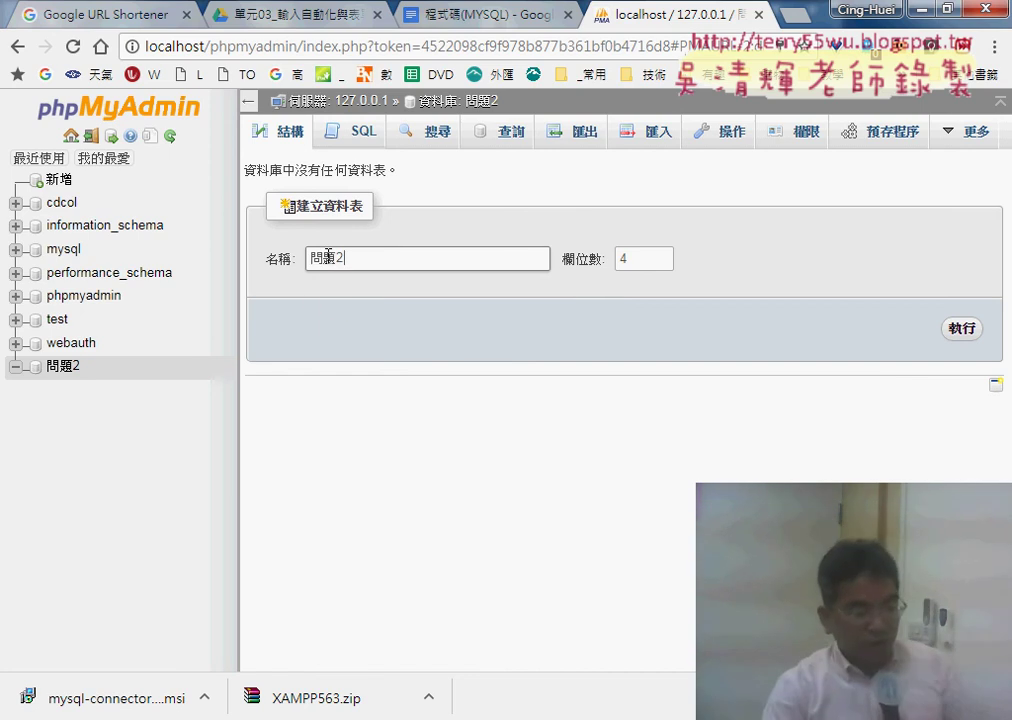
pyautogui.click(628, 262)
pyautogui.doubleClick(622, 260)
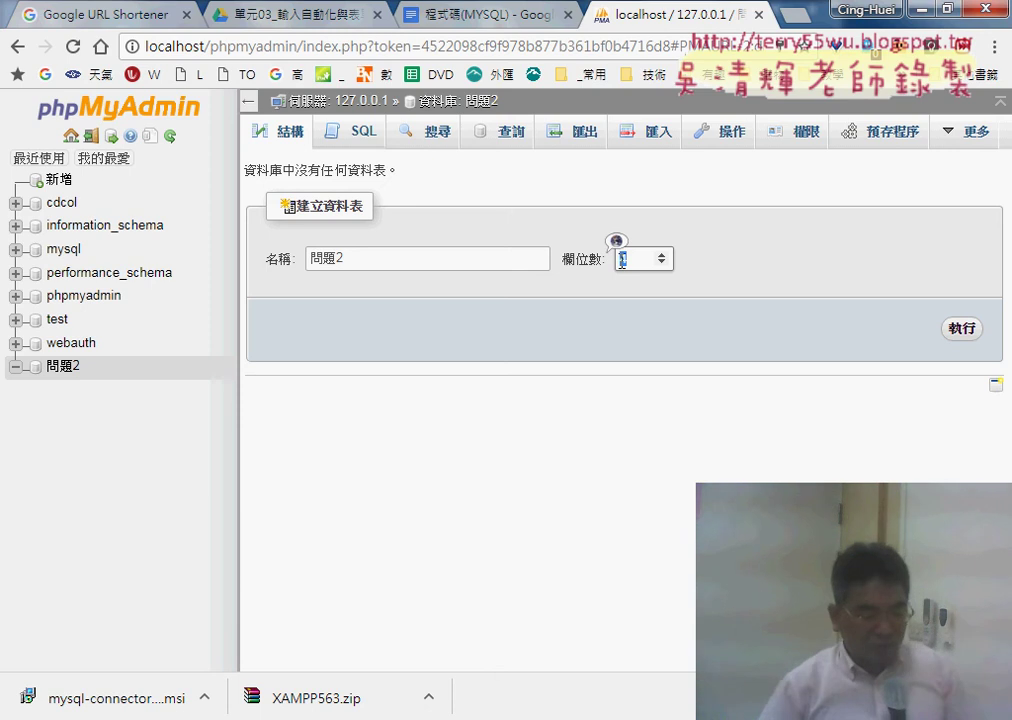
pyautogui.write('6')
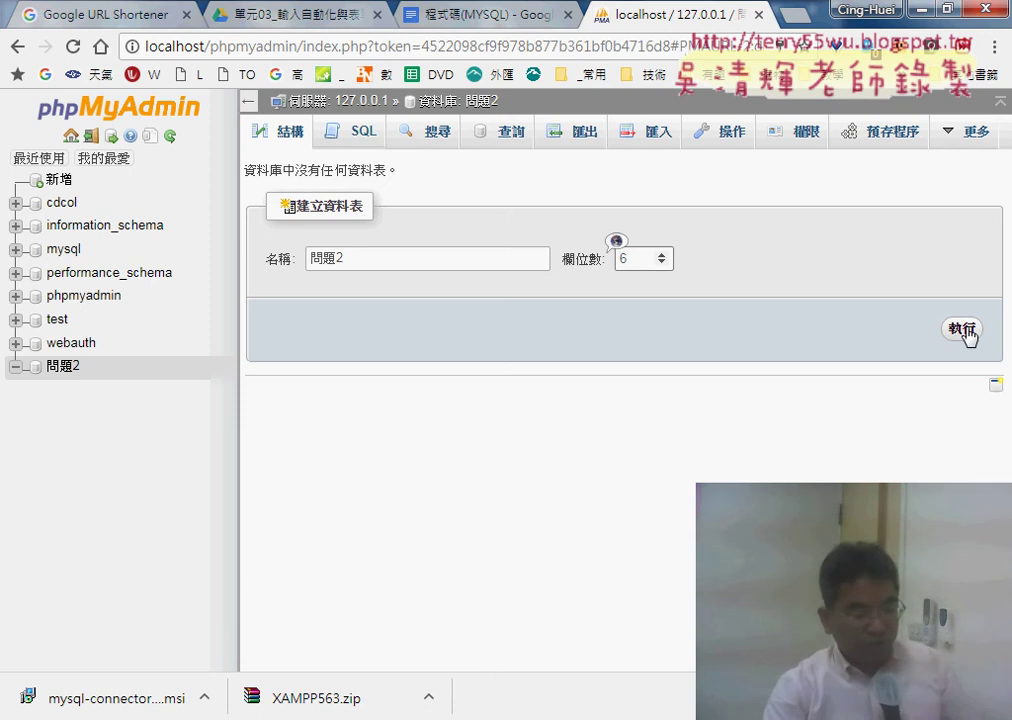
pyautogui.click(963, 331)
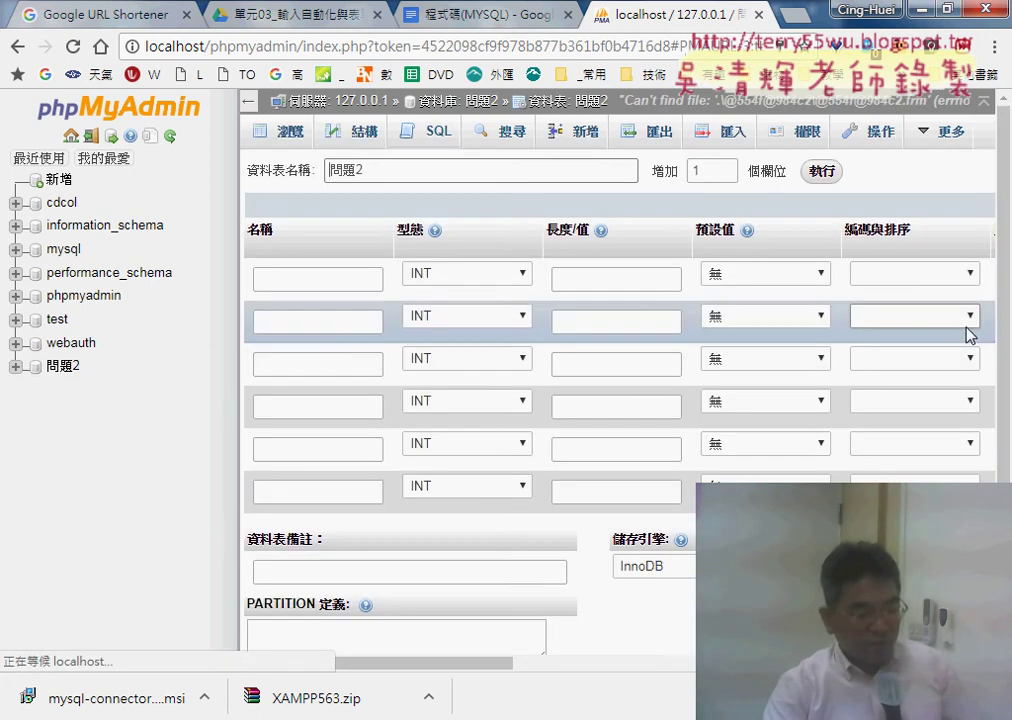
pyautogui.click(15, 368)
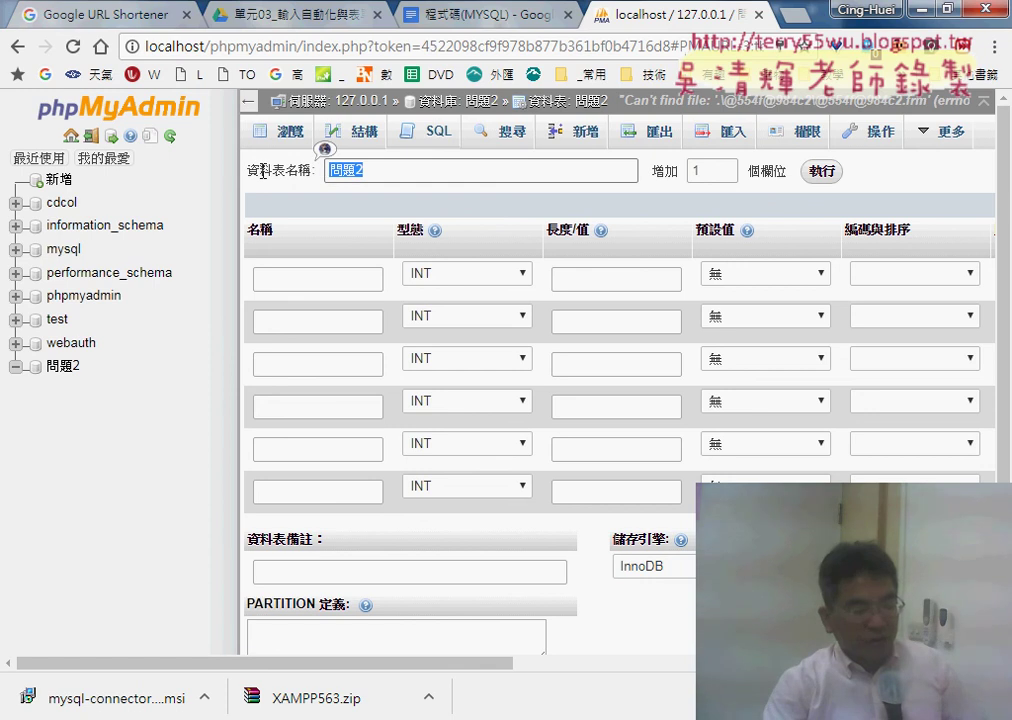
pyautogui.moveTo(249, 170); pyautogui.dragTo(285, 170)
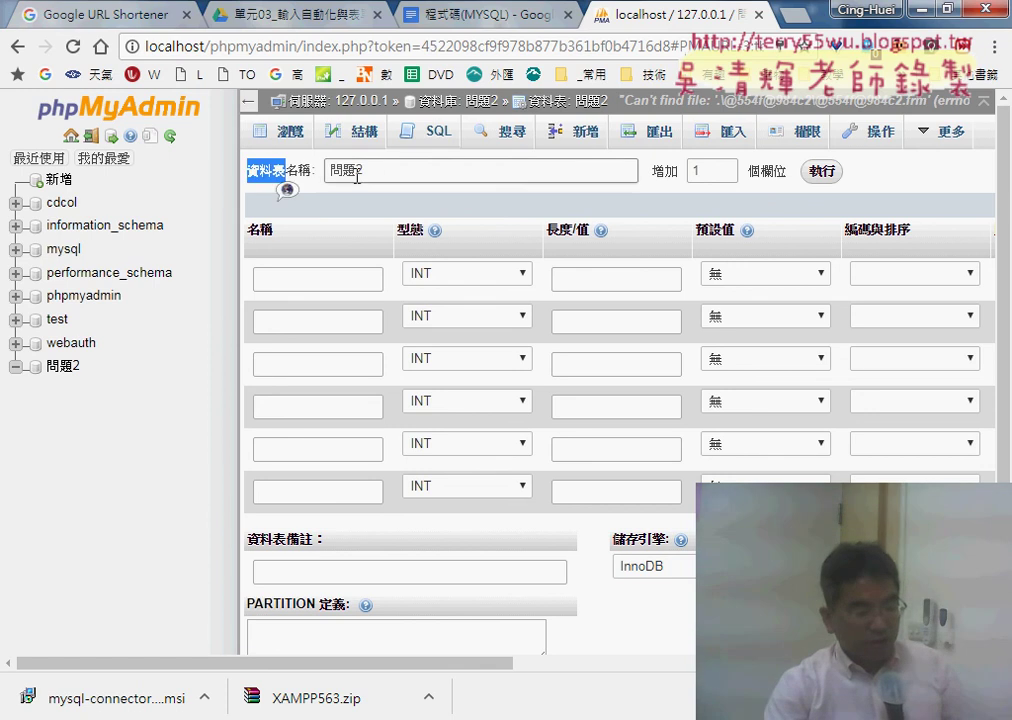
pyautogui.click(308, 320)
pyautogui.click(305, 363)
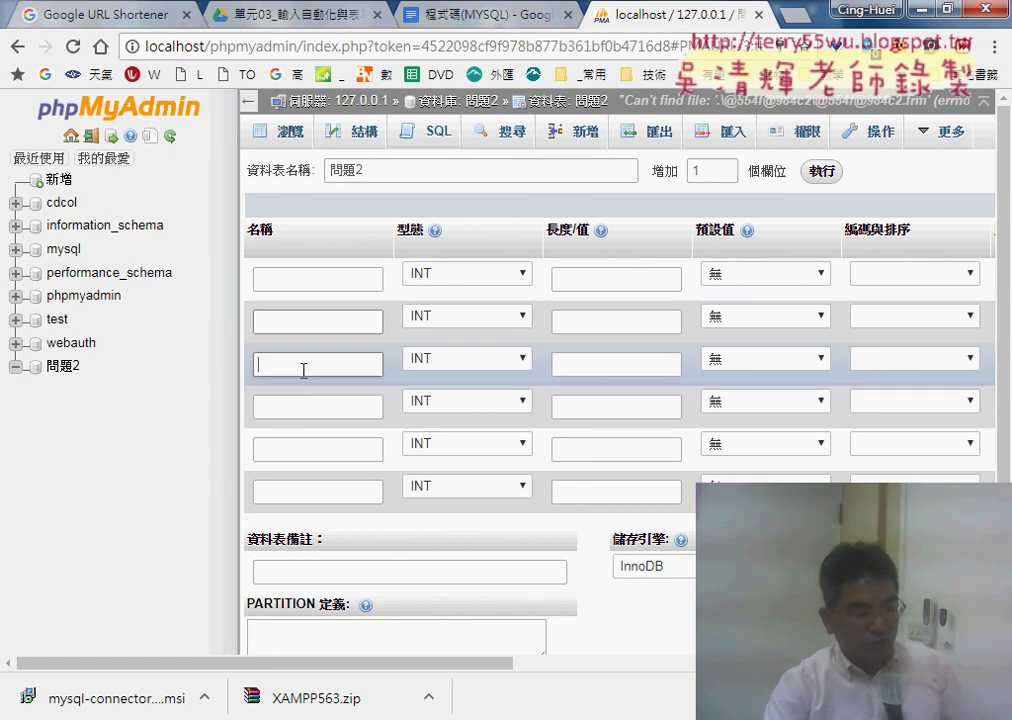
pyautogui.click(302, 406)
pyautogui.click(301, 446)
pyautogui.click(303, 492)
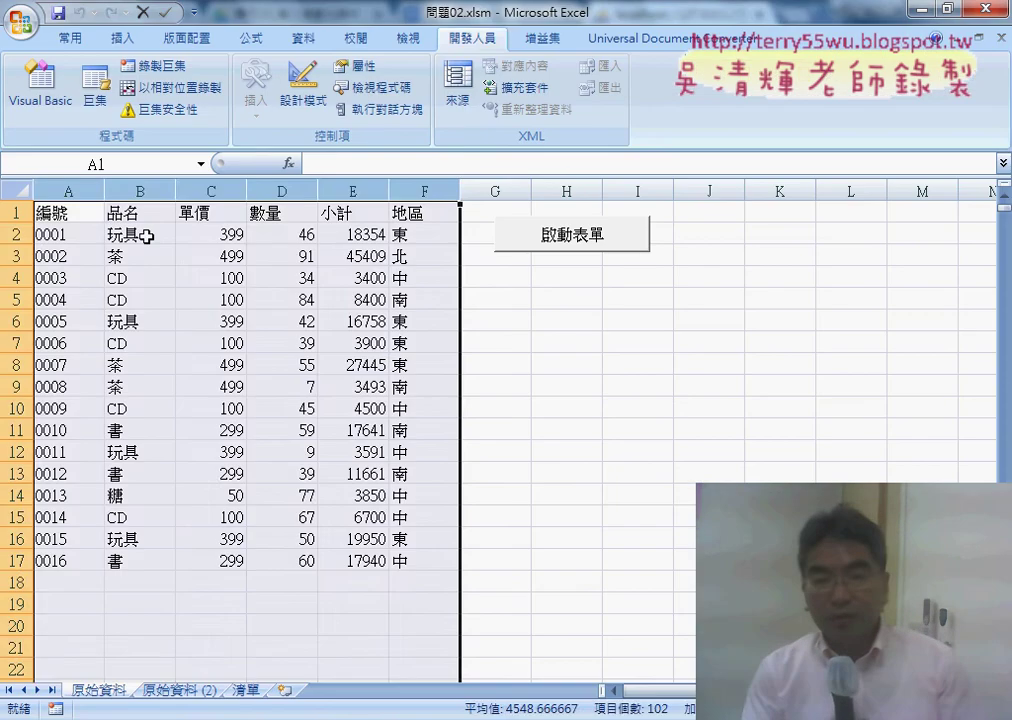
# Step: Copy the Excel header cells A1:F1, 編號 through 地區
pyautogui.click(67, 213)
pyautogui.moveTo(85, 212); pyautogui.dragTo(398, 213)
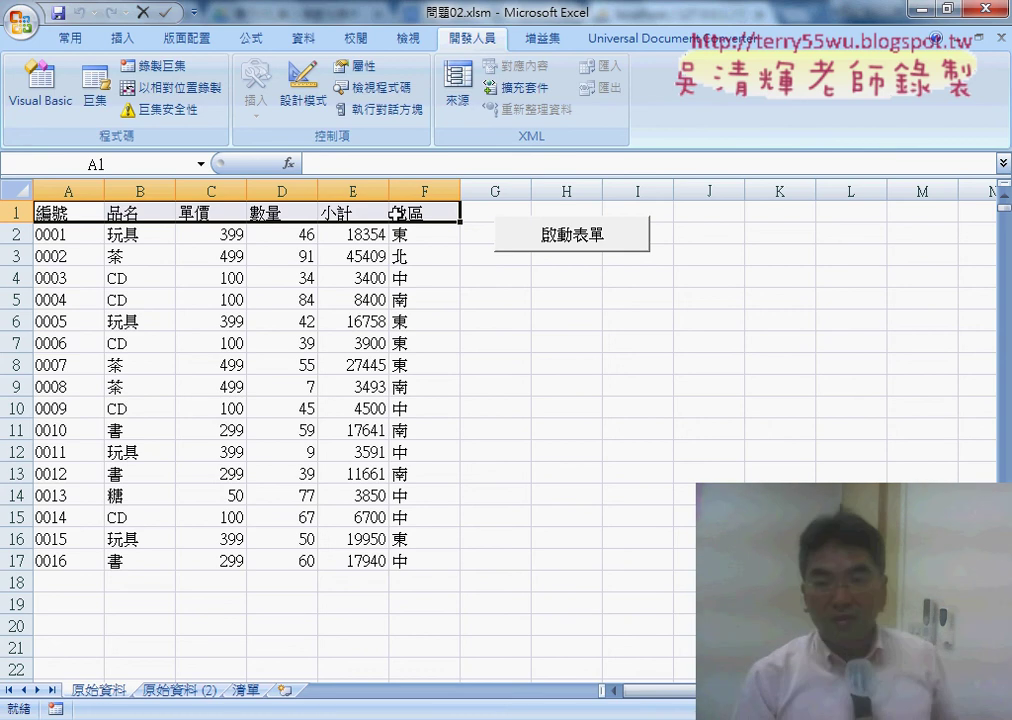
pyautogui.hotkey('ctrl', 'c')
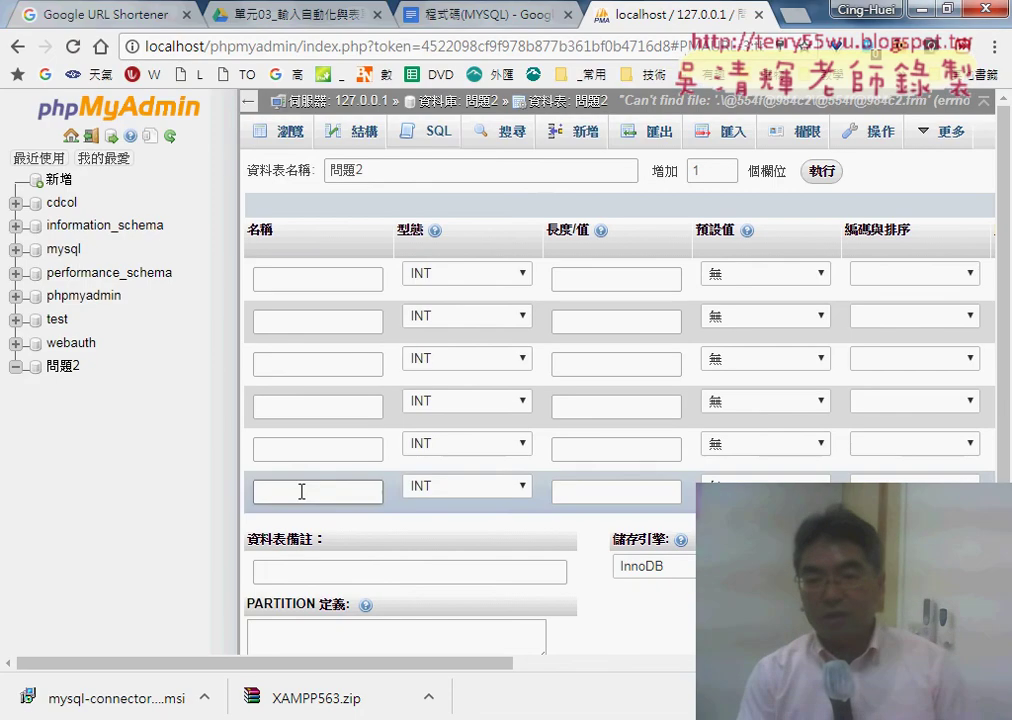
# Step: Paste the copied headers and move 編號, 品名, 單價 and 數量 into the first four name fields
pyautogui.click(284, 497)
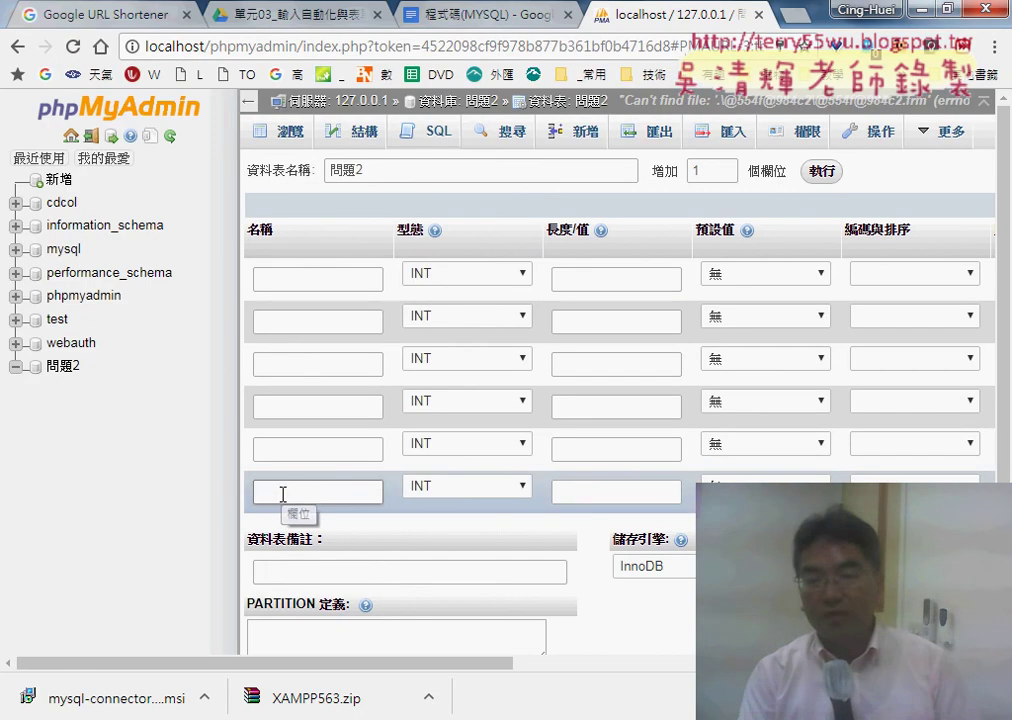
pyautogui.rightClick(284, 494)
pyautogui.click(370, 290)
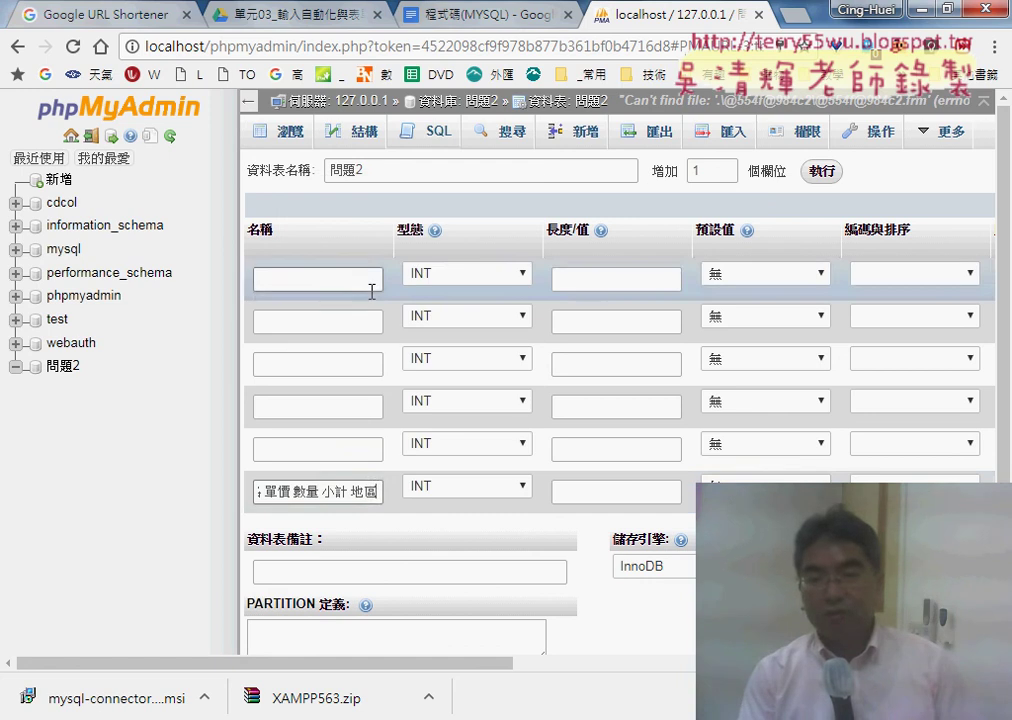
pyautogui.moveTo(341, 500); pyautogui.dragTo(252, 492)
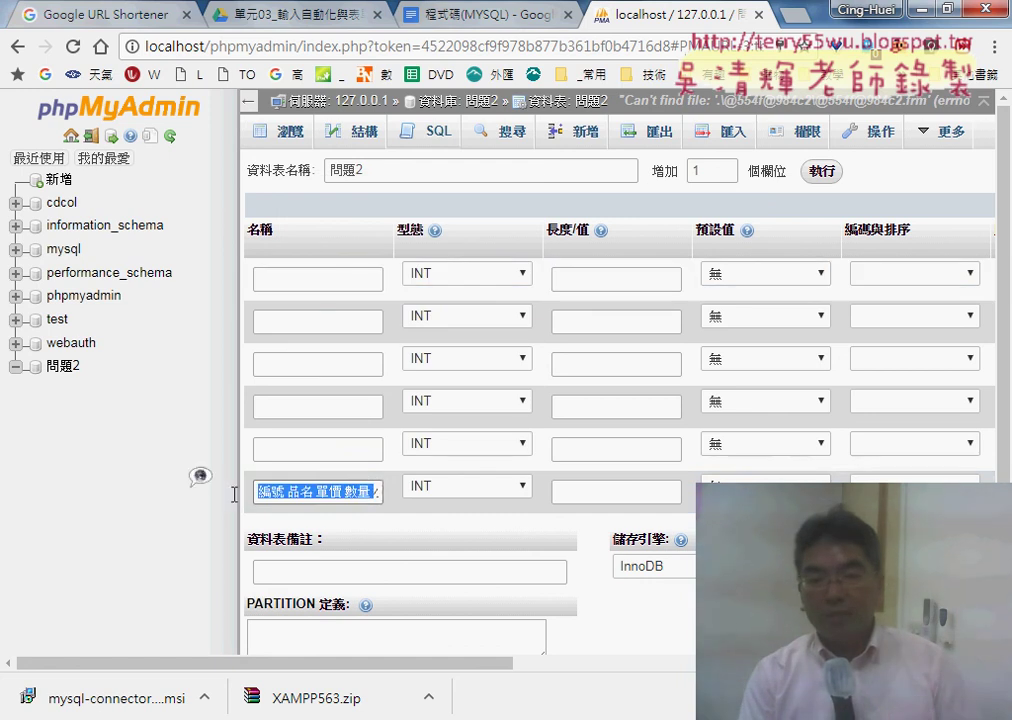
pyautogui.click(285, 492)
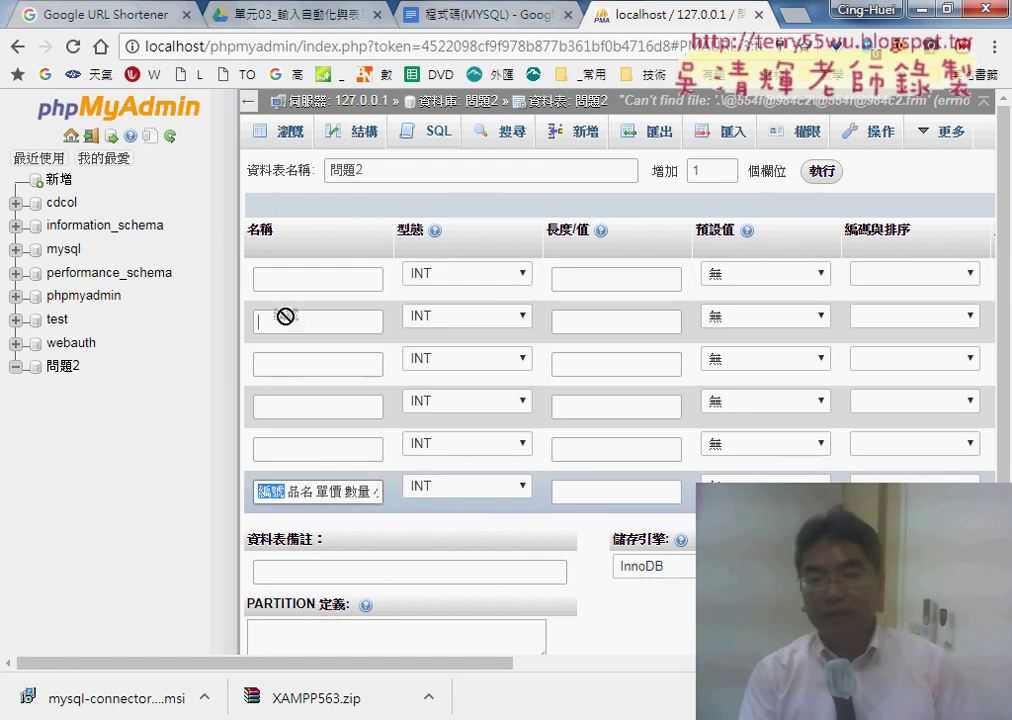
pyautogui.moveTo(285, 316); pyautogui.dragTo(285, 281)
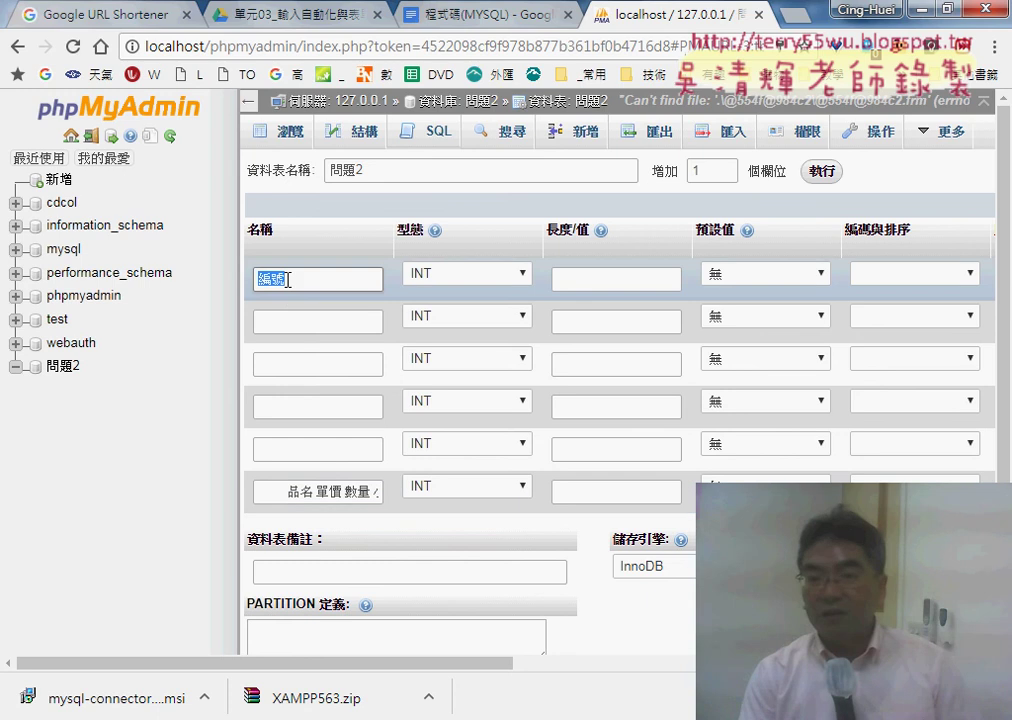
pyautogui.click(301, 492)
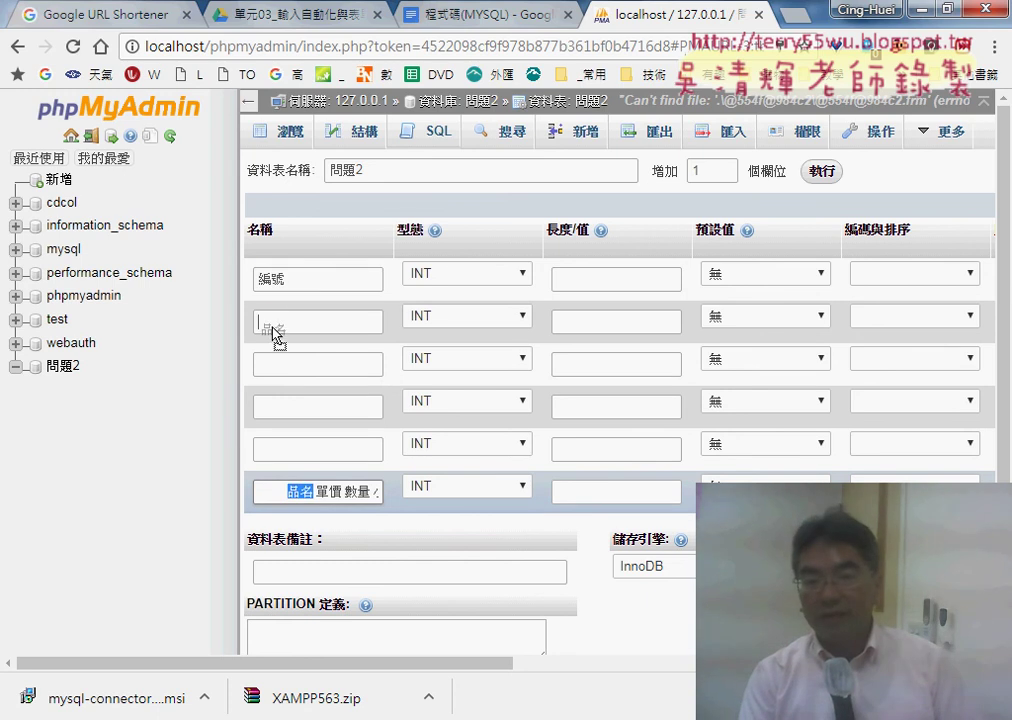
pyautogui.moveTo(273, 330); pyautogui.dragTo(273, 328)
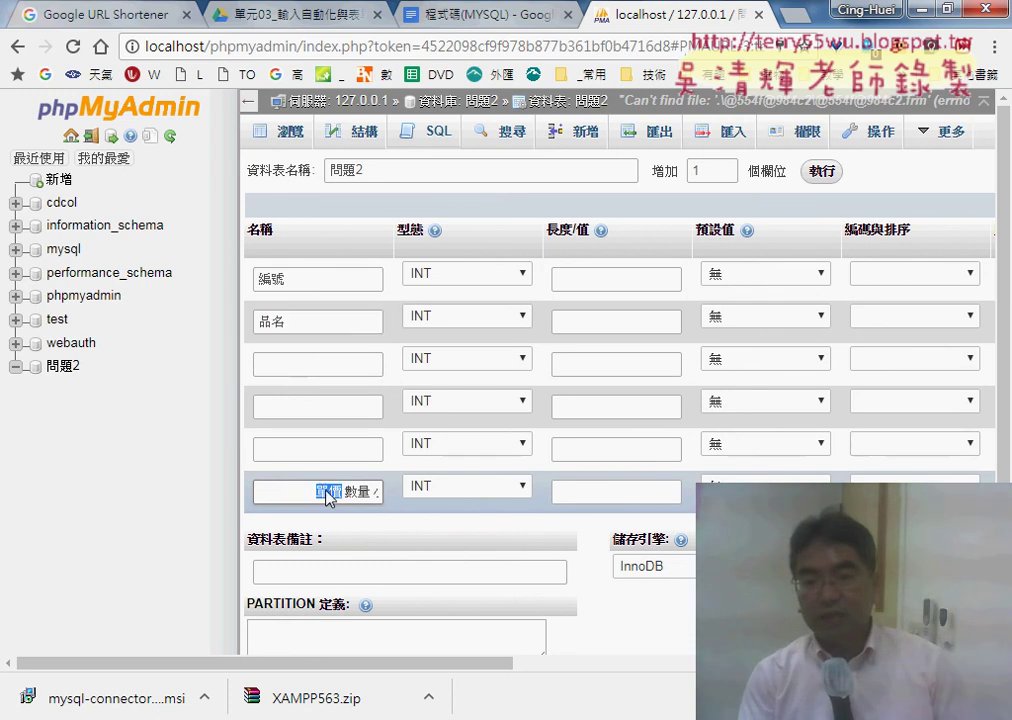
pyautogui.moveTo(283, 377); pyautogui.dragTo(281, 372)
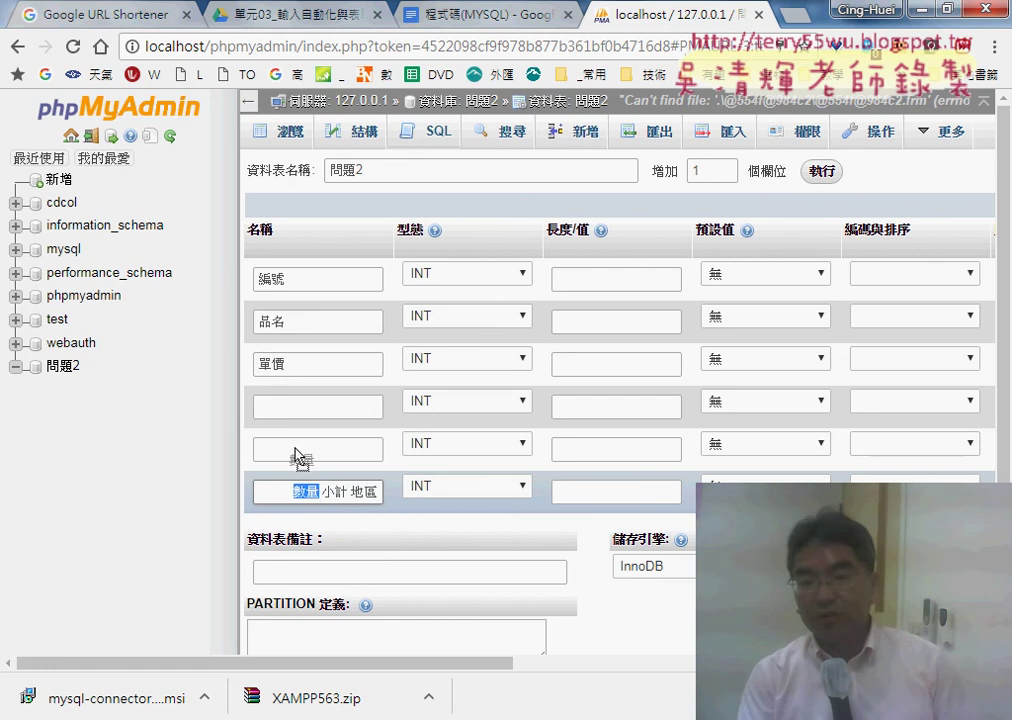
pyautogui.moveTo(280, 418); pyautogui.dragTo(279, 410)
pyautogui.click(305, 366)
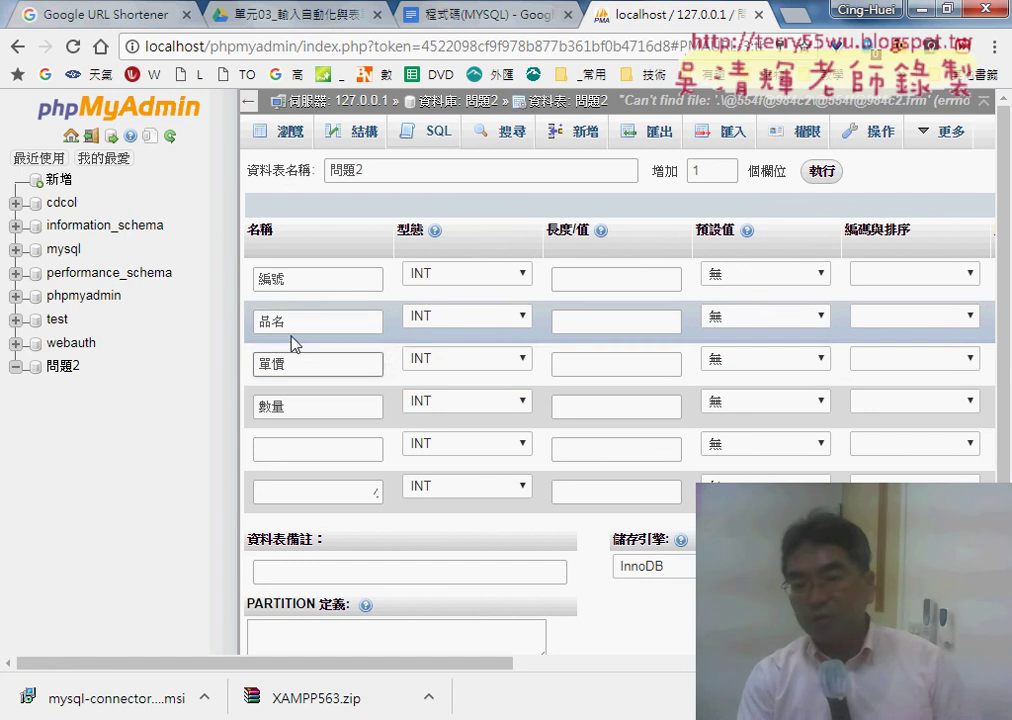
# Step: Fill in 小計 and 地區 as the fifth and sixth column names
pyautogui.click(300, 280)
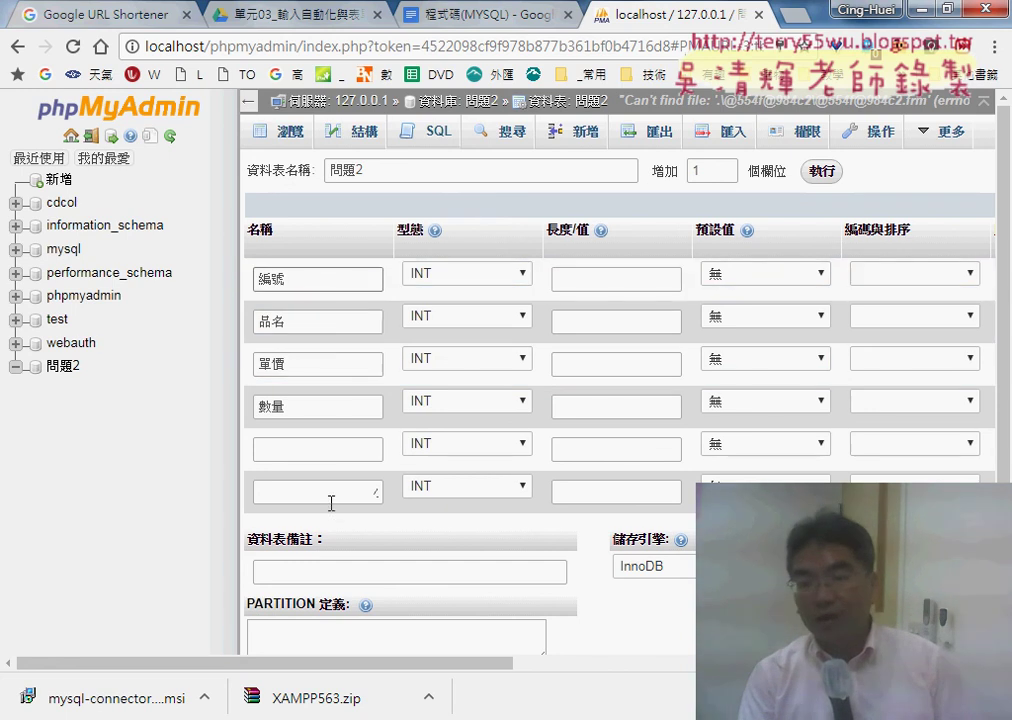
pyautogui.click(370, 492)
pyautogui.write('小計地區')
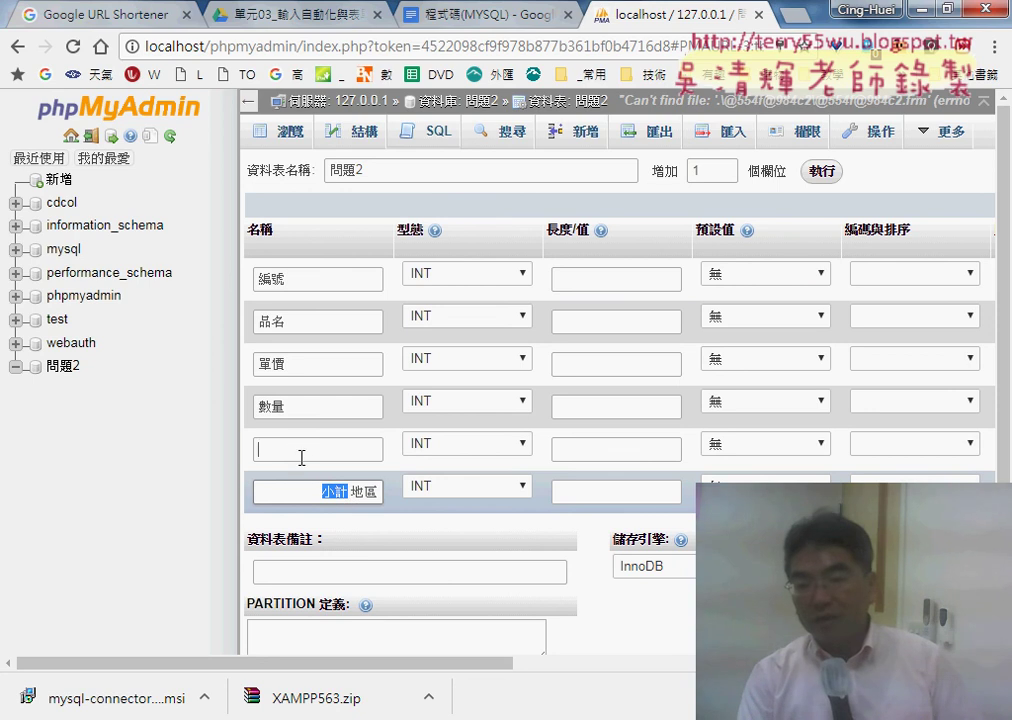
pyautogui.moveTo(301, 457); pyautogui.dragTo(303, 452)
pyautogui.write('地區')
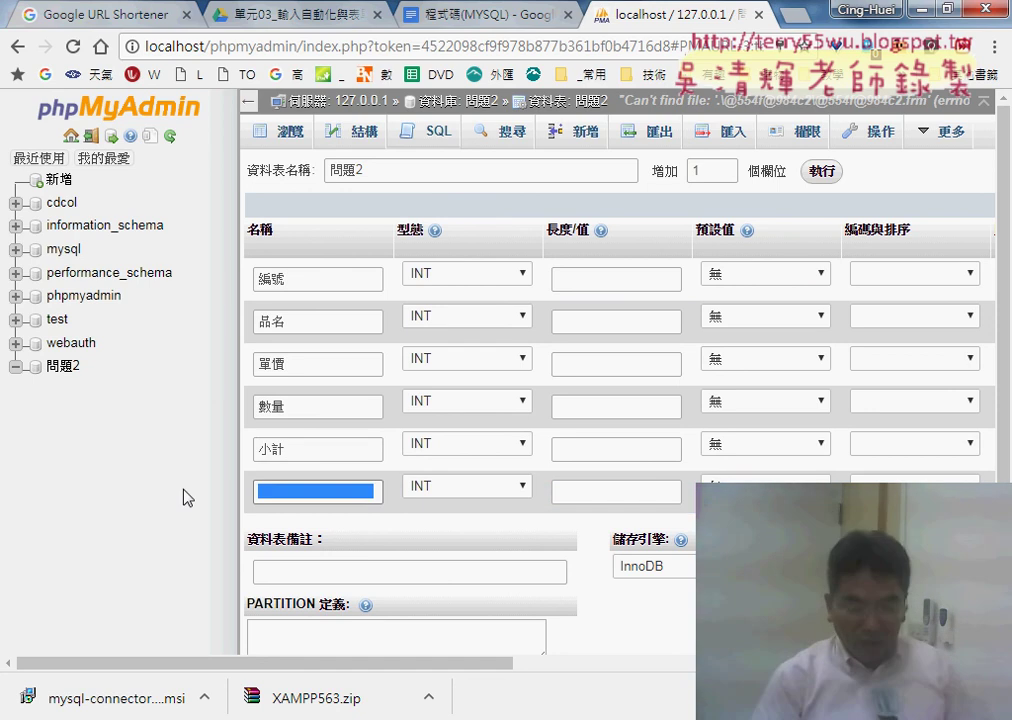
pyautogui.press('Return')
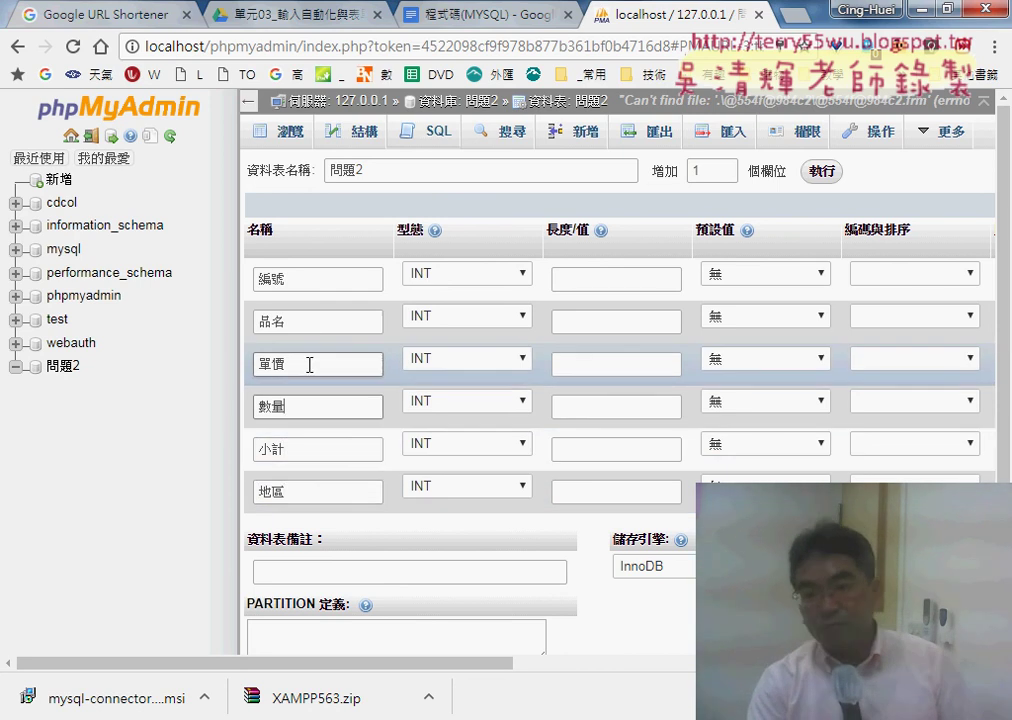
pyautogui.click(307, 322)
pyautogui.click(315, 280)
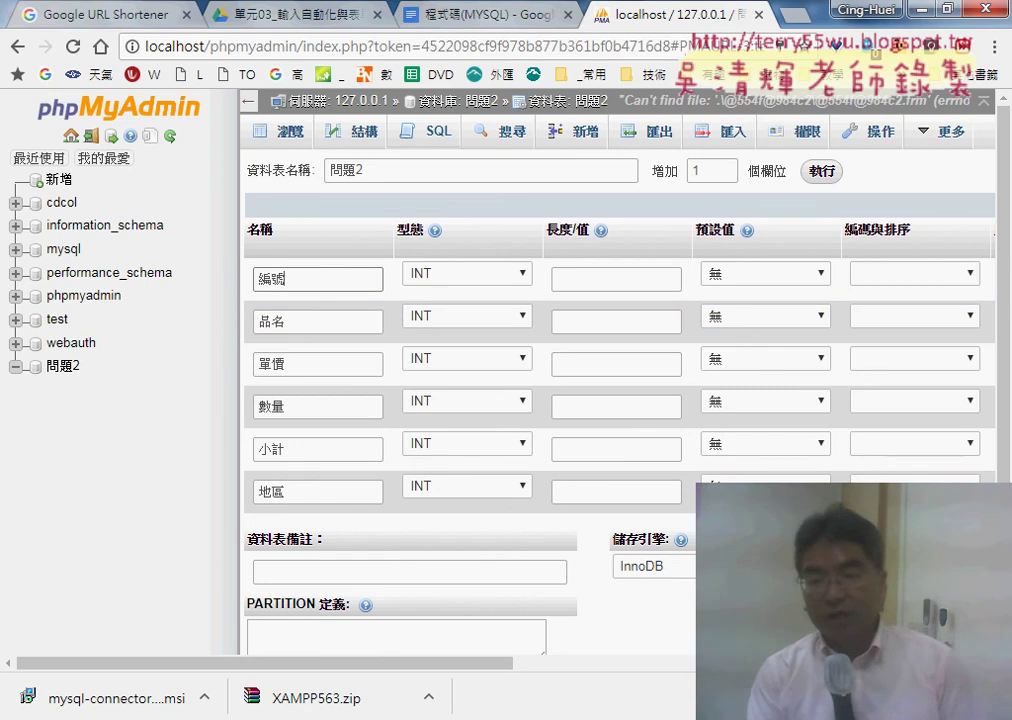
pyautogui.hotkey('alt', 'Tab')
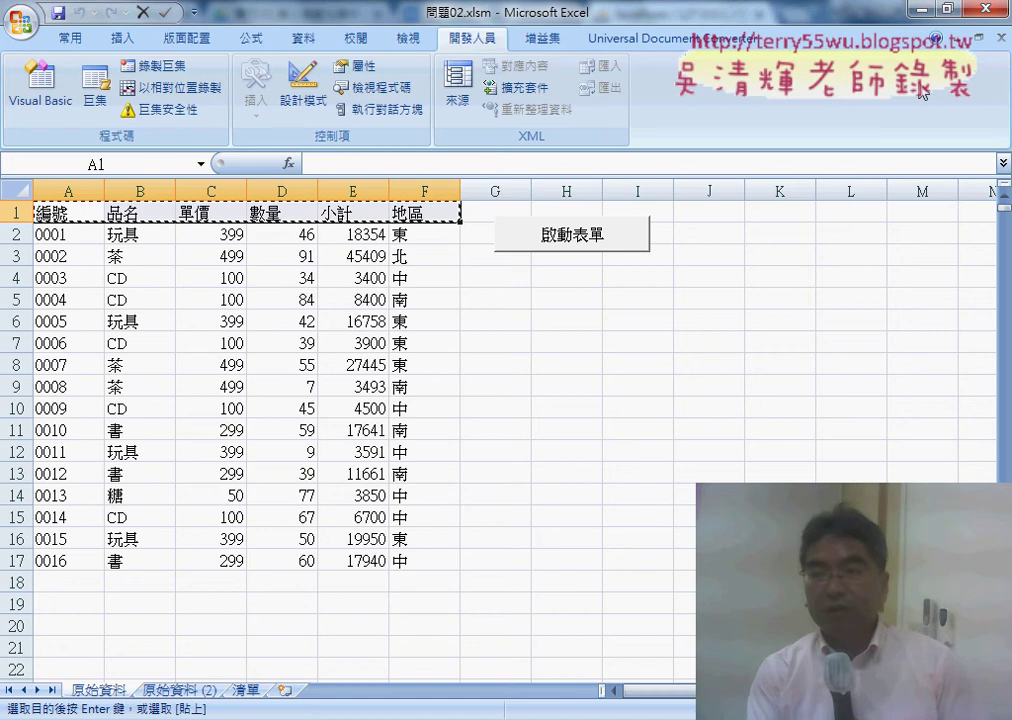
# Step: Set the 編號 column's type to VARCHAR with length 6
pyautogui.click(921, 10)
pyautogui.click(462, 281)
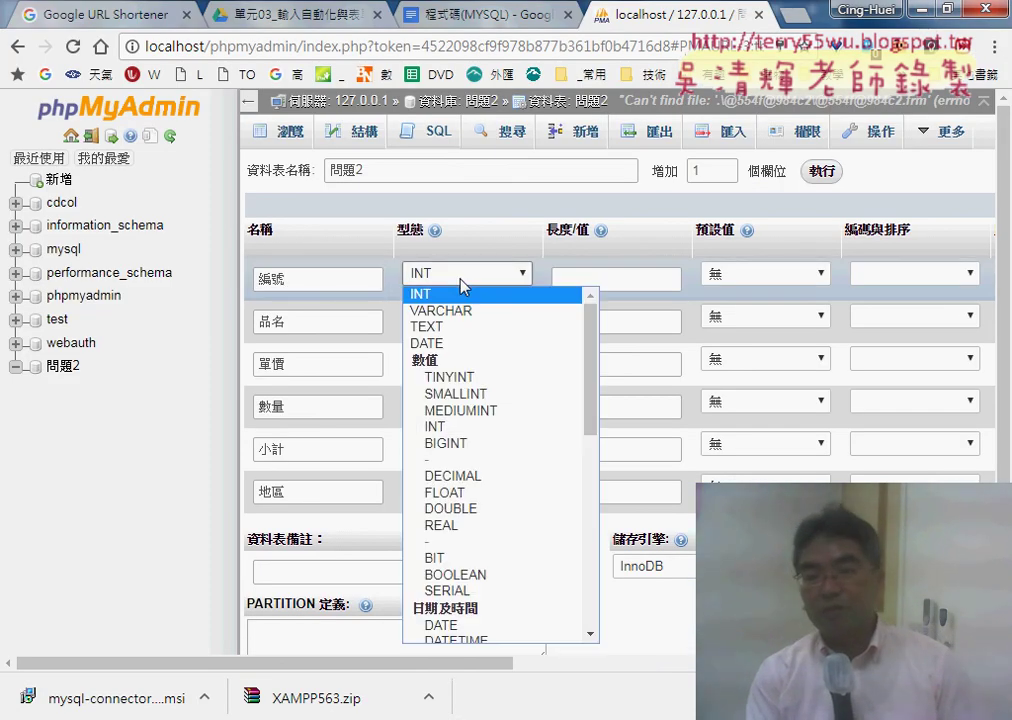
pyautogui.click(465, 311)
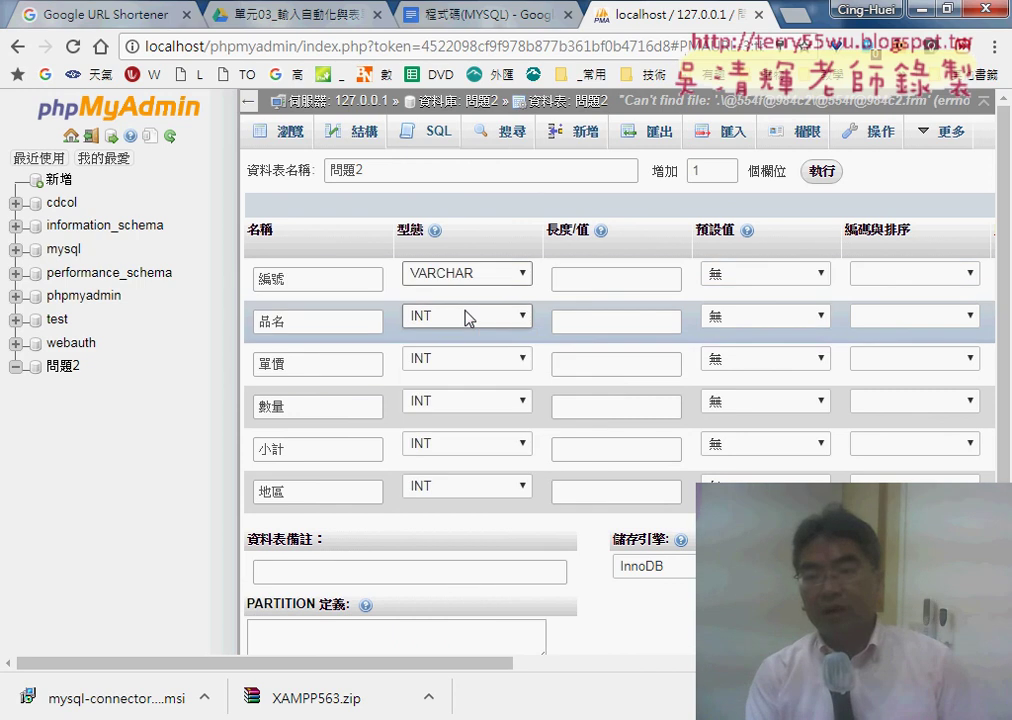
pyautogui.click(589, 280)
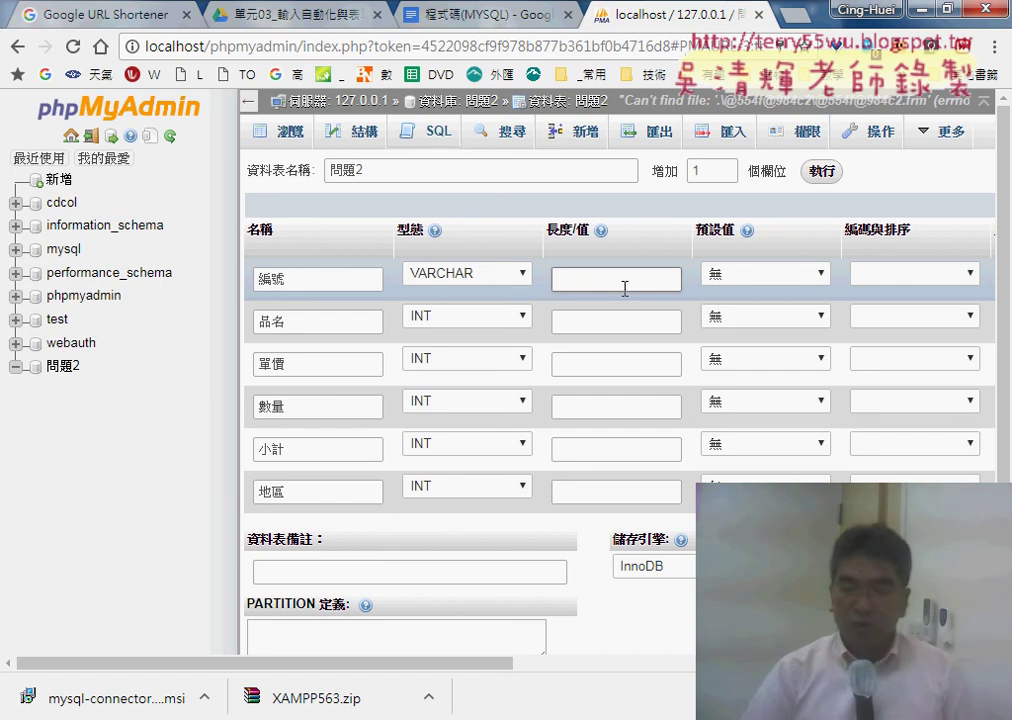
pyautogui.write('6')
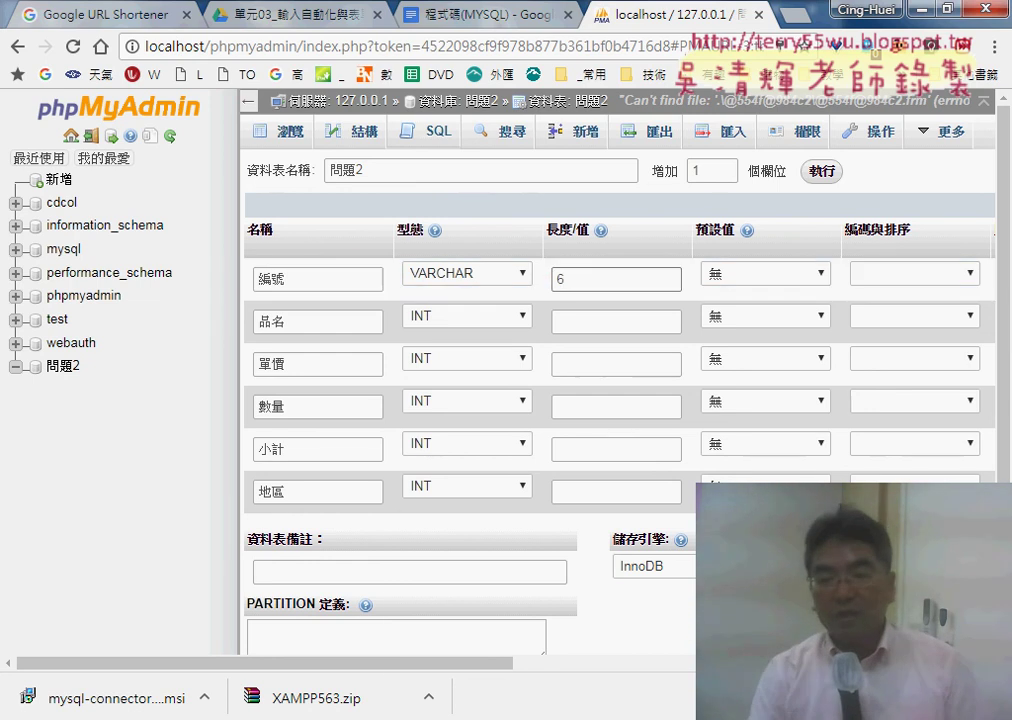
pyautogui.click(475, 600)
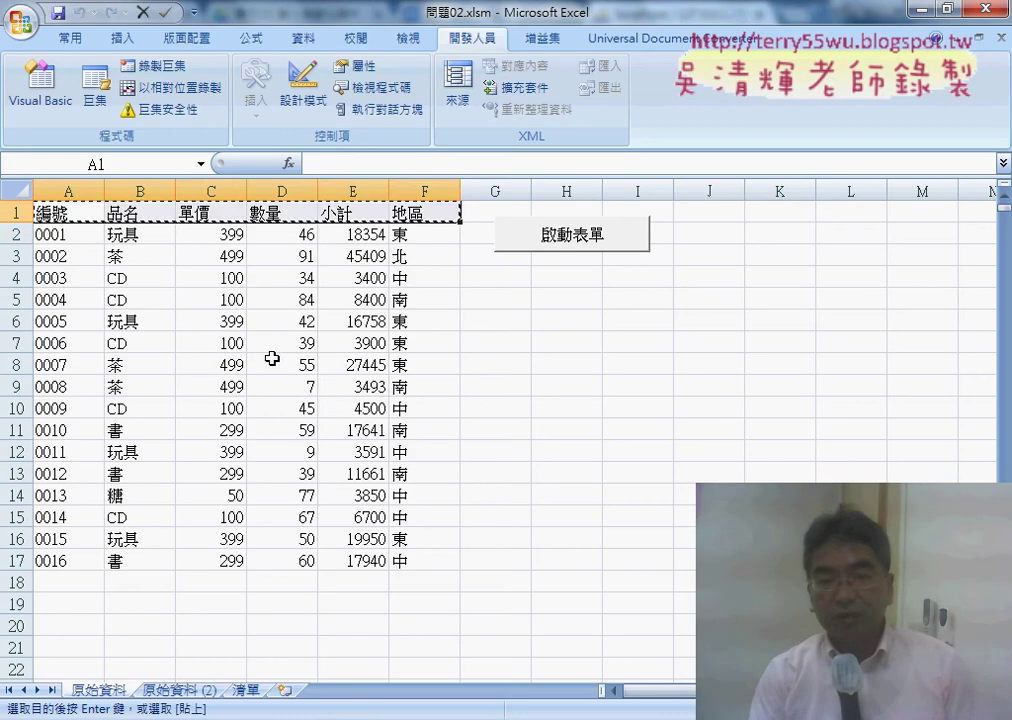
pyautogui.click(141, 234)
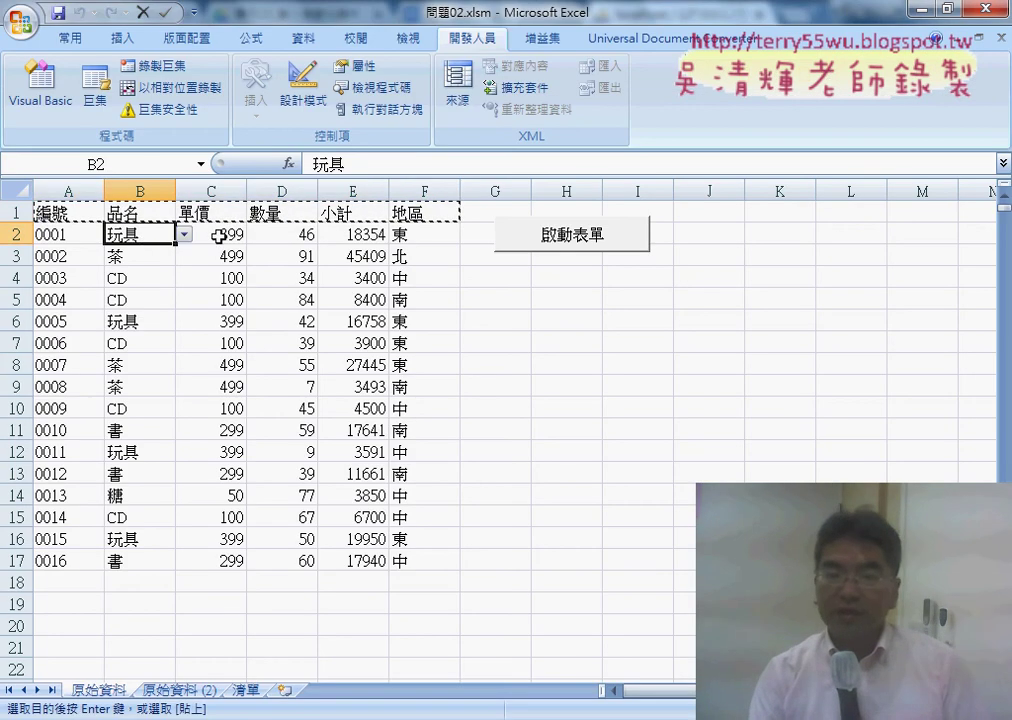
pyautogui.click(227, 235)
pyautogui.click(314, 238)
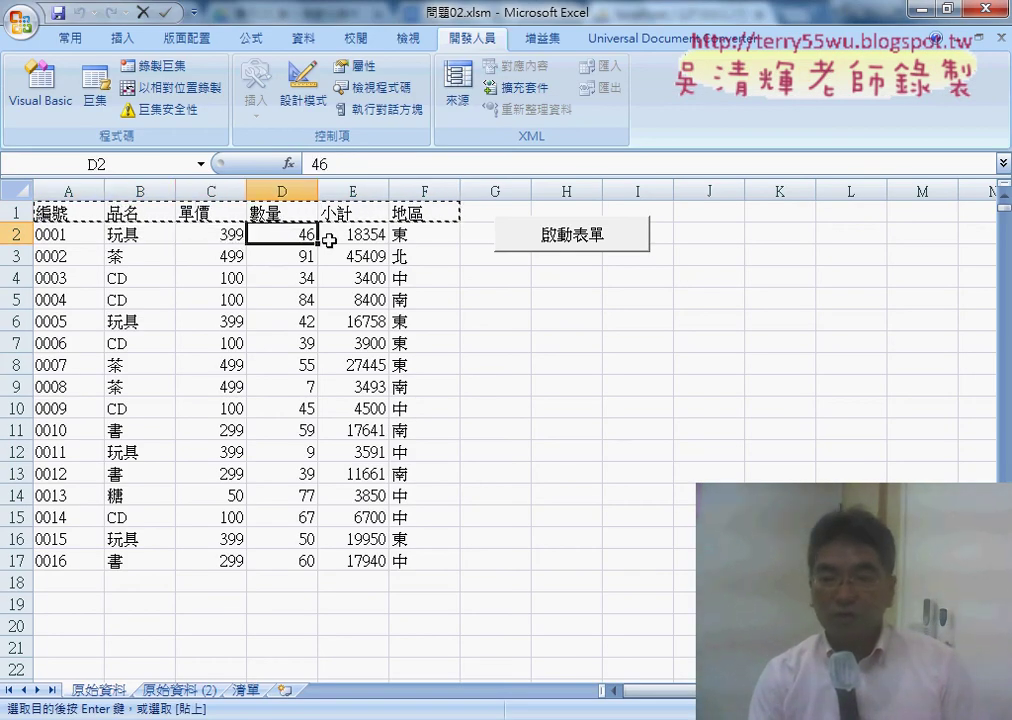
pyautogui.click(385, 238)
pyautogui.click(421, 240)
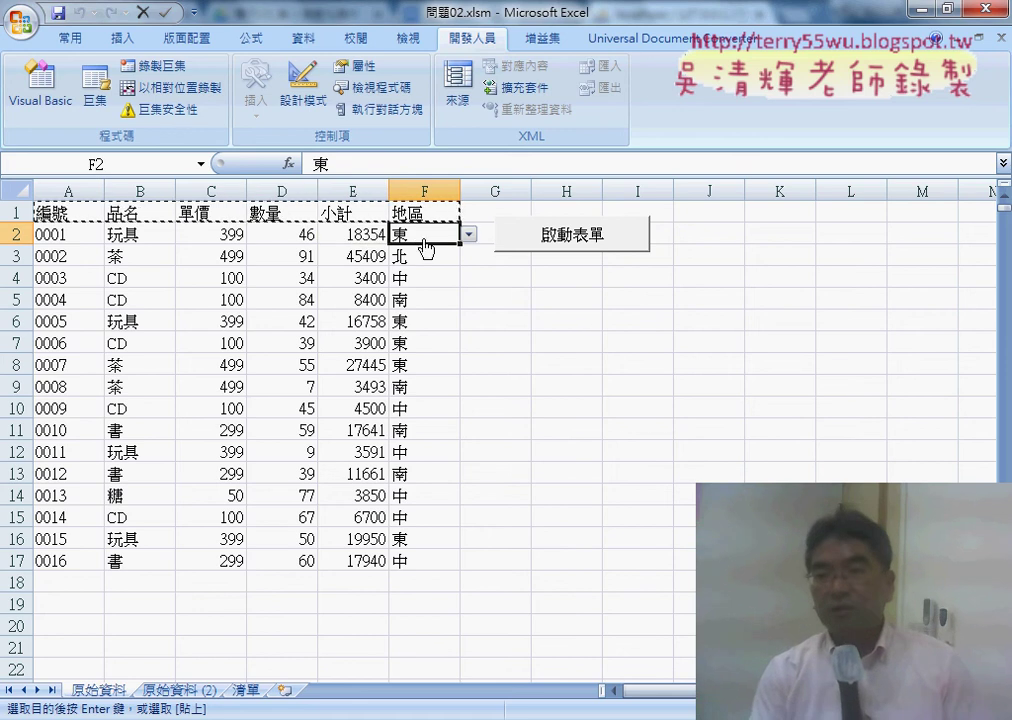
pyautogui.click(920, 12)
pyautogui.click(470, 318)
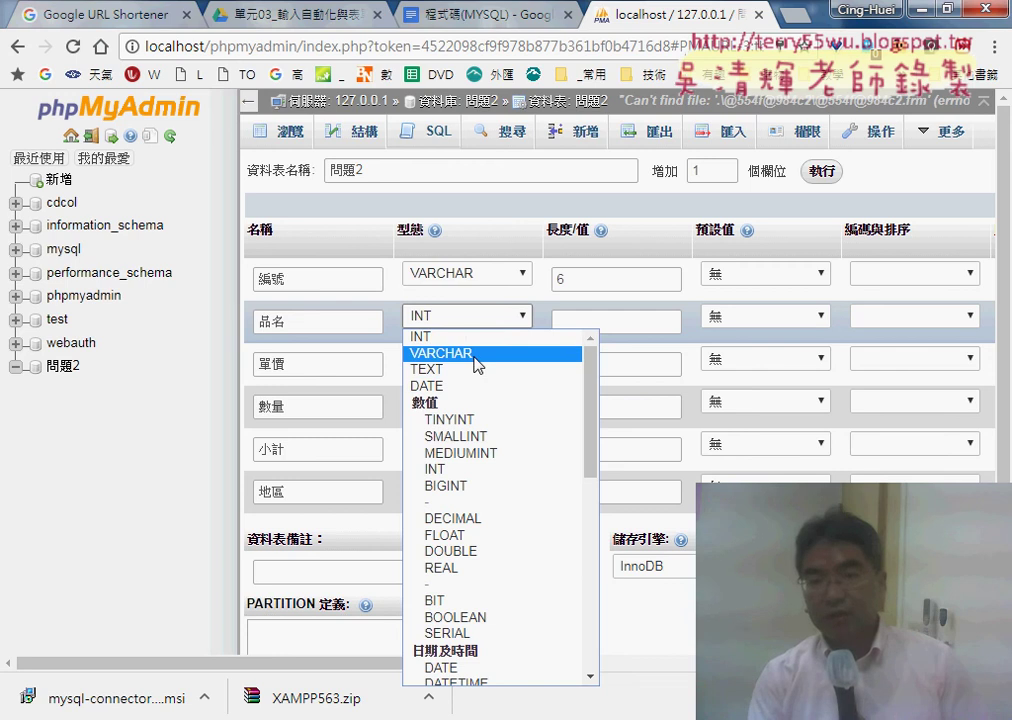
# Step: Make 品名 VARCHAR length 5 and 地區 VARCHAR length 2, keeping 單價 as INT
pyautogui.click(470, 353)
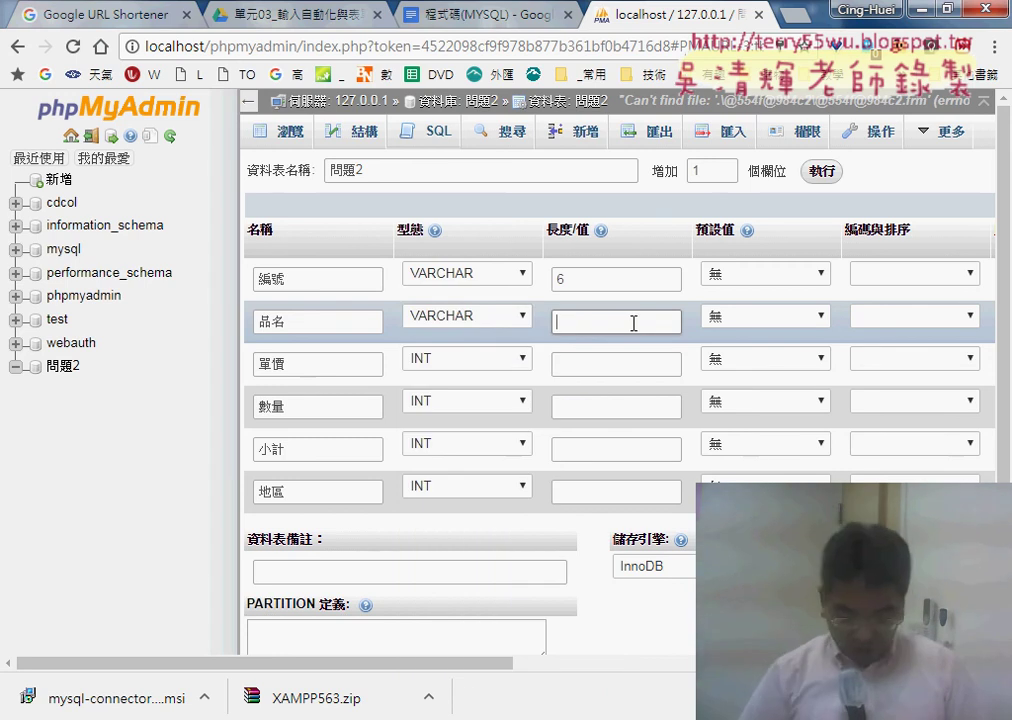
pyautogui.write('5')
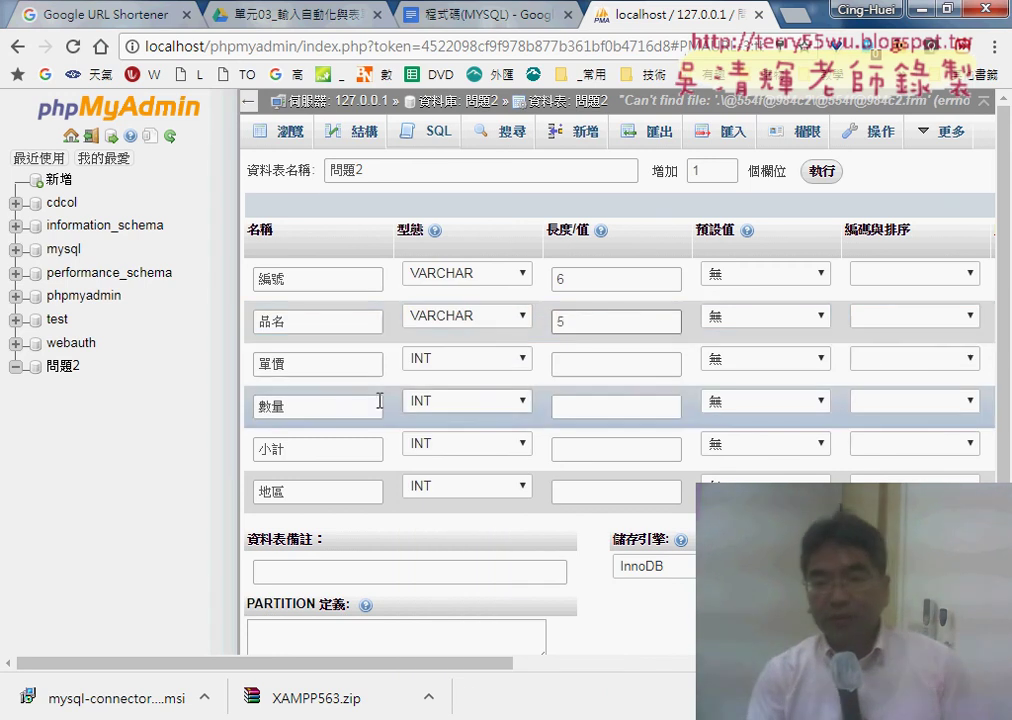
pyautogui.click(471, 366)
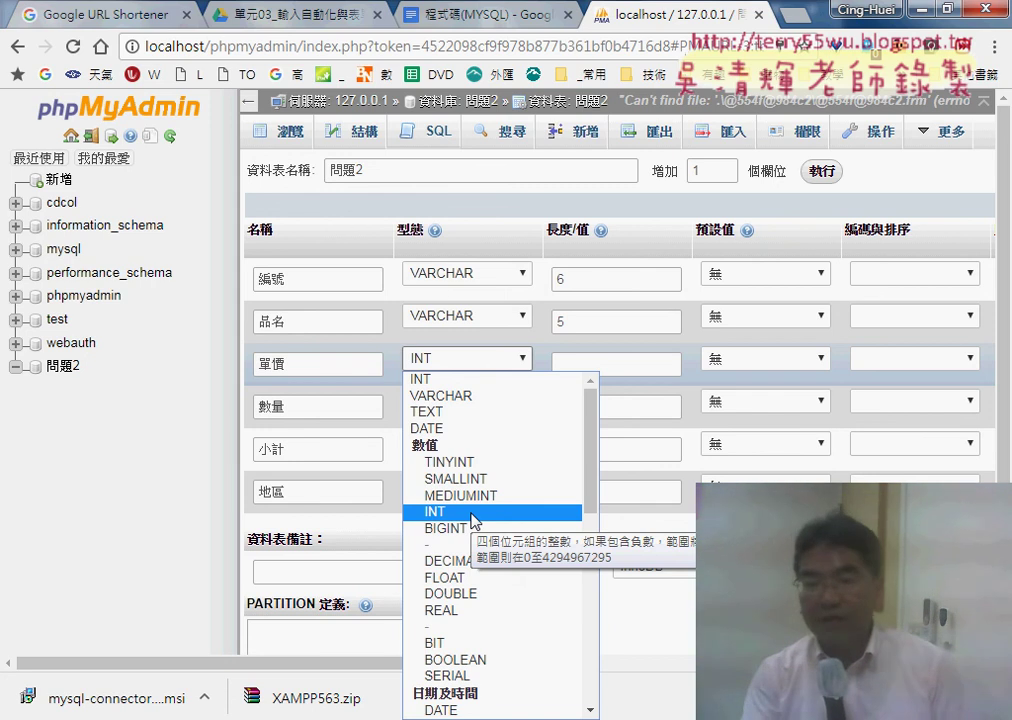
pyautogui.click(471, 513)
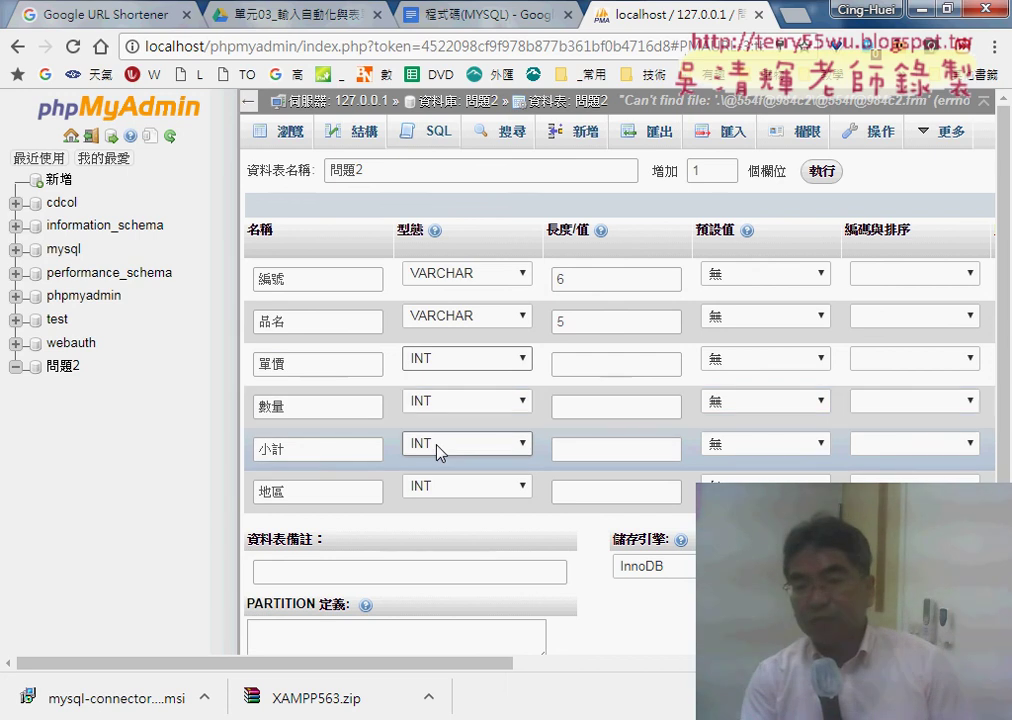
pyautogui.click(442, 489)
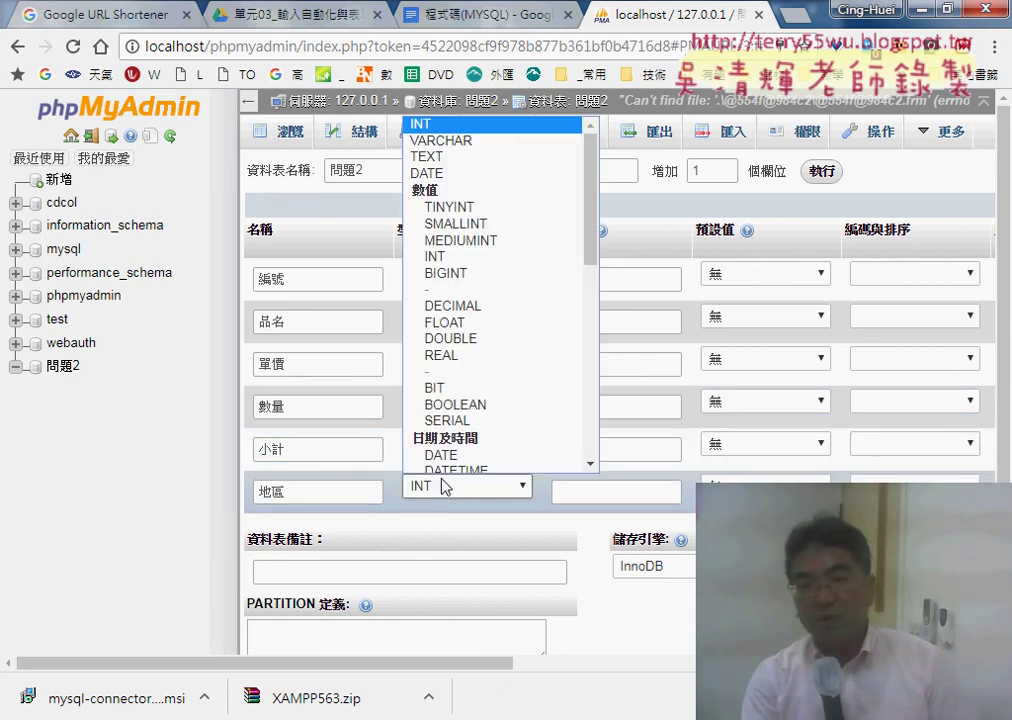
pyautogui.click(452, 141)
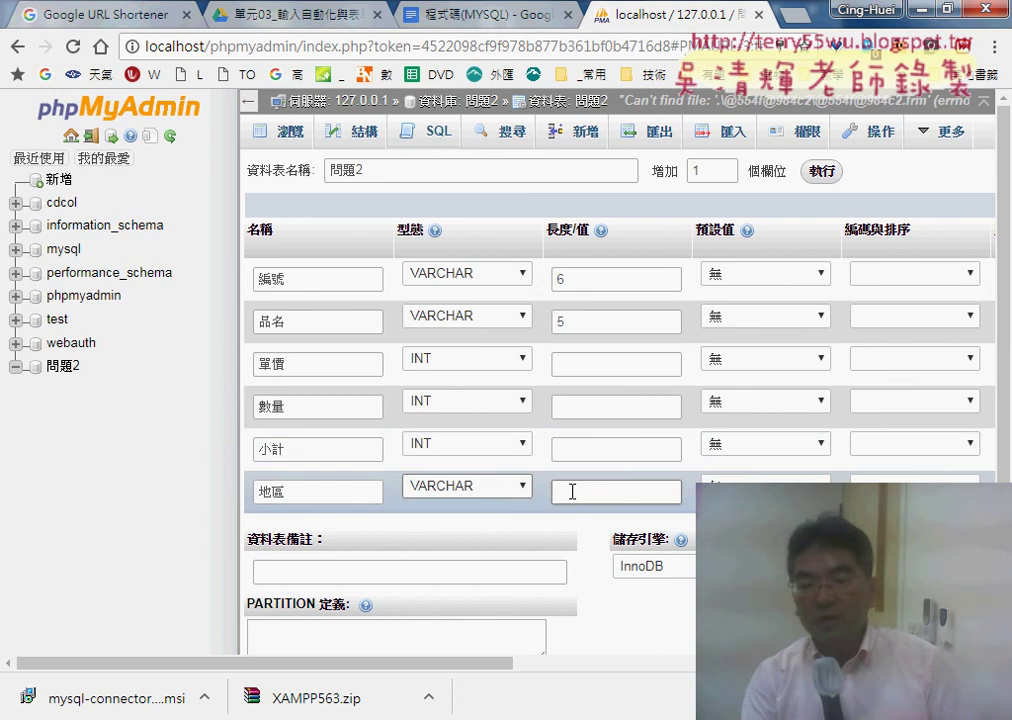
pyautogui.click(572, 490)
pyautogui.write('2')
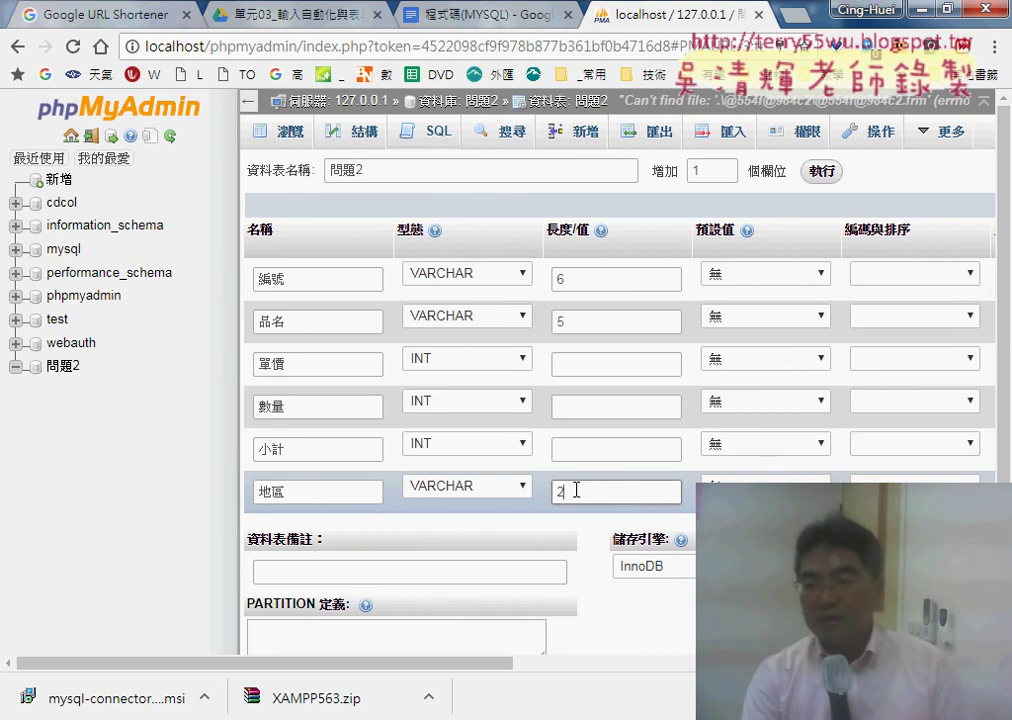
pyautogui.scroll(-2, 635, 493)
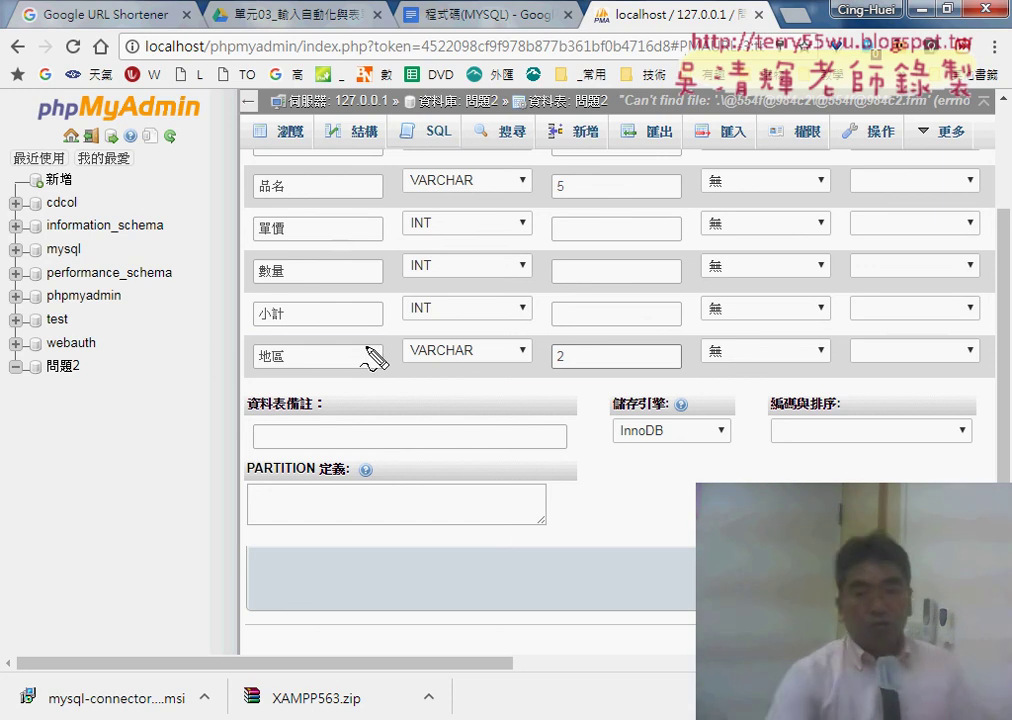
# Step: Review the six column definitions and submit to save table 問題2
pyautogui.scroll(1, 460, 385)
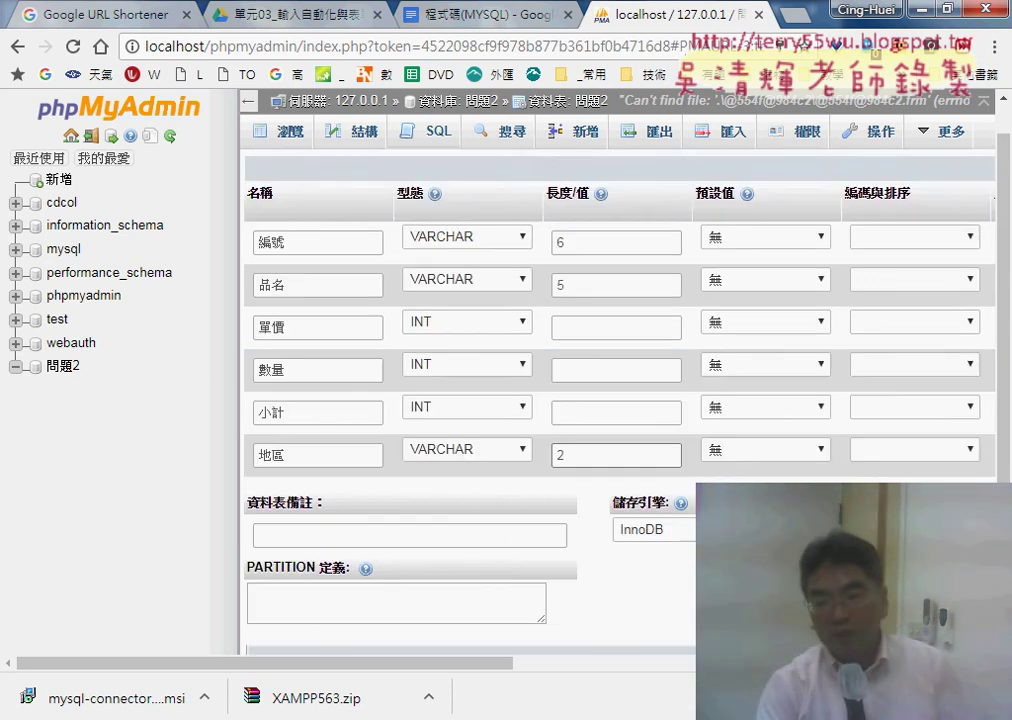
pyautogui.scroll(-1, 600, 330)
pyautogui.press('Return')
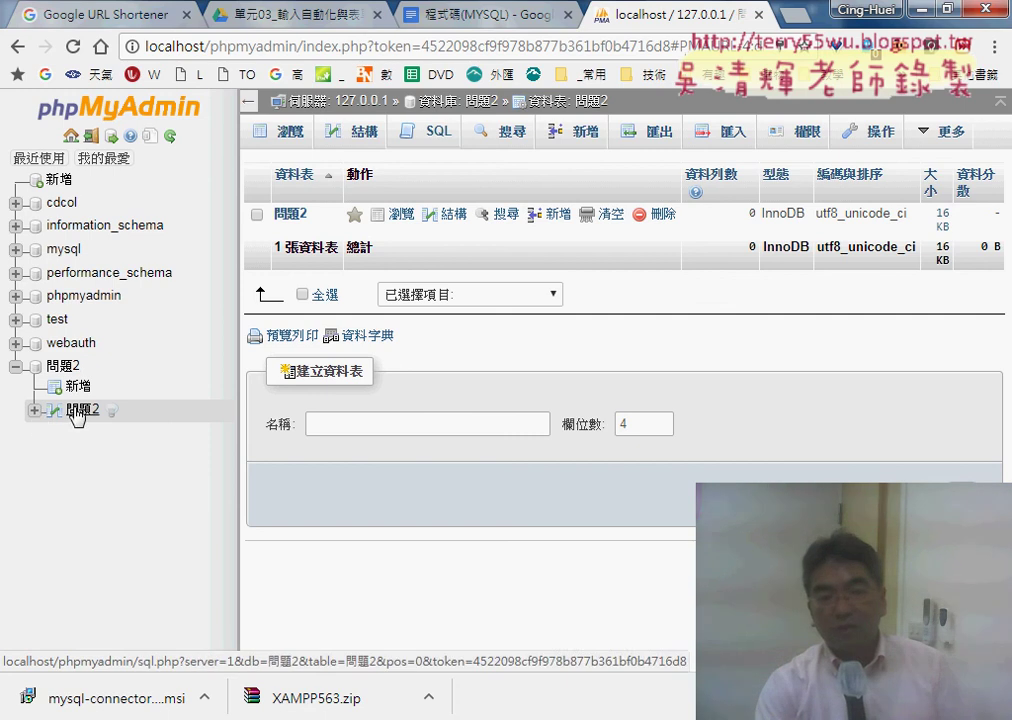
# Step: Expand table 問題2's columns in the navigation tree and browse its empty rows
pyautogui.click(37, 414)
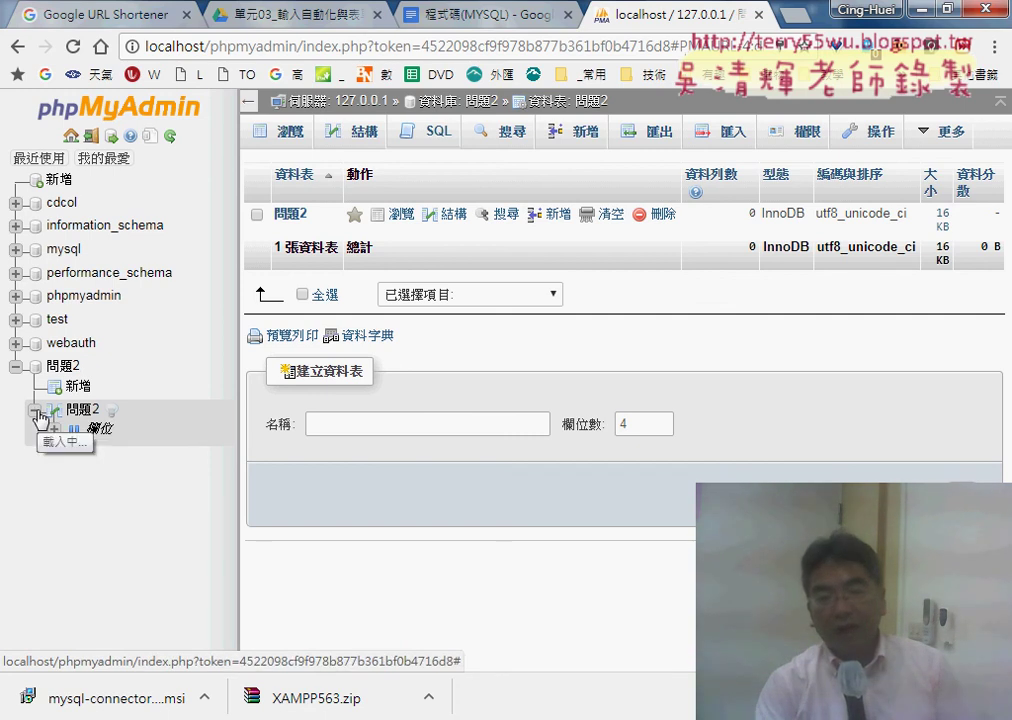
pyautogui.click(54, 429)
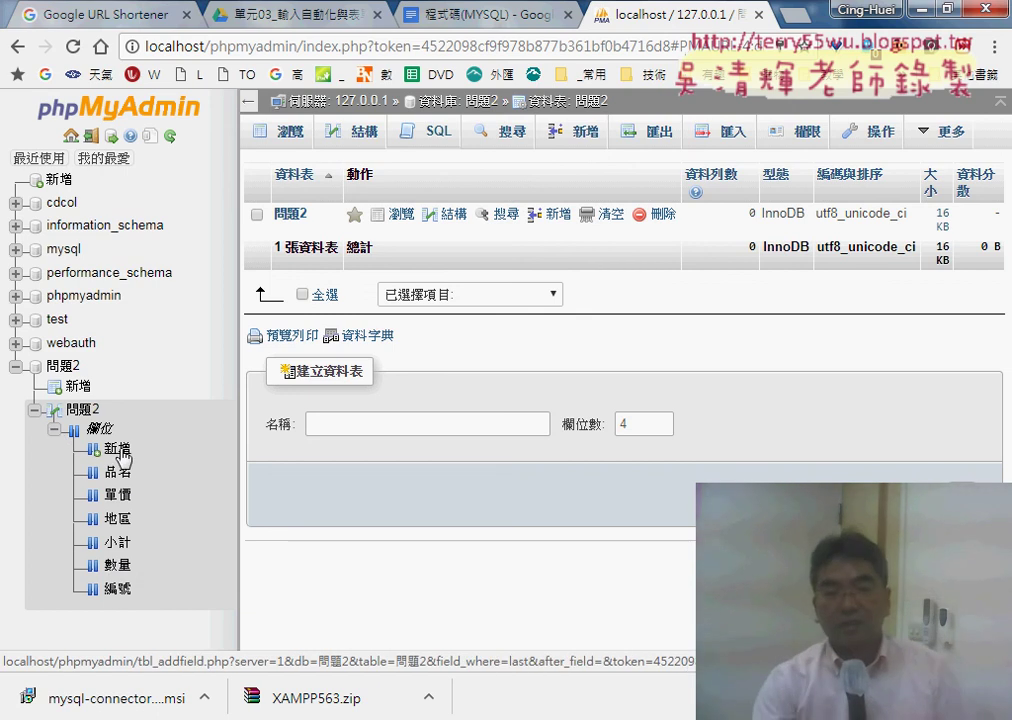
pyautogui.click(83, 409)
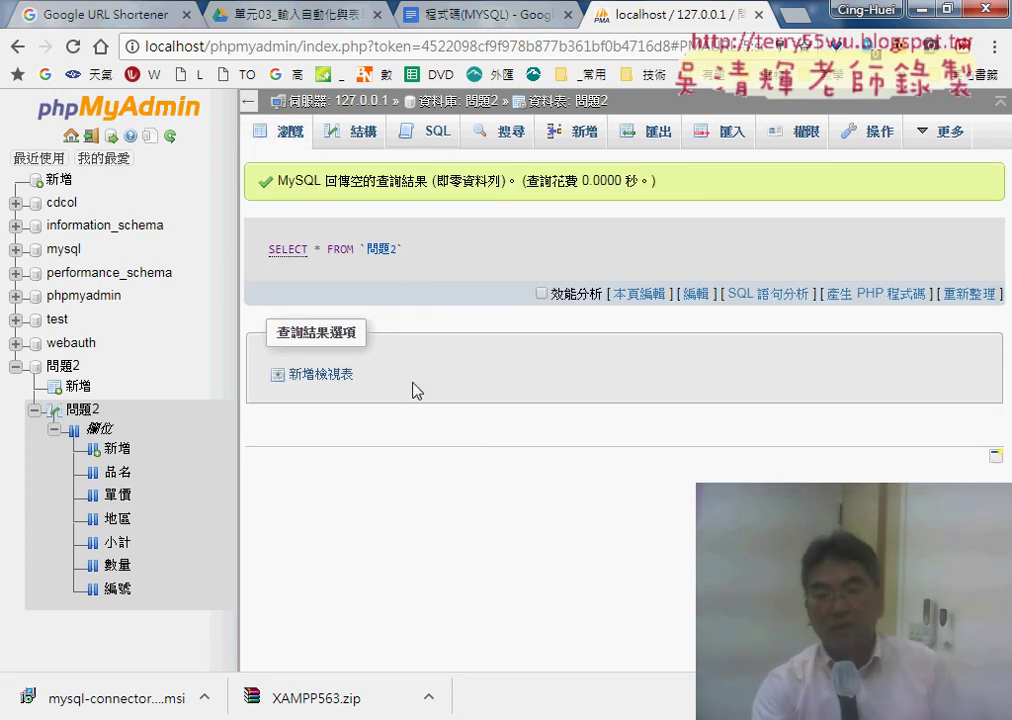
# Step: Open and cancel the 新增檢視表 dialog, then return to the 問題2 database overview
pyautogui.click(304, 378)
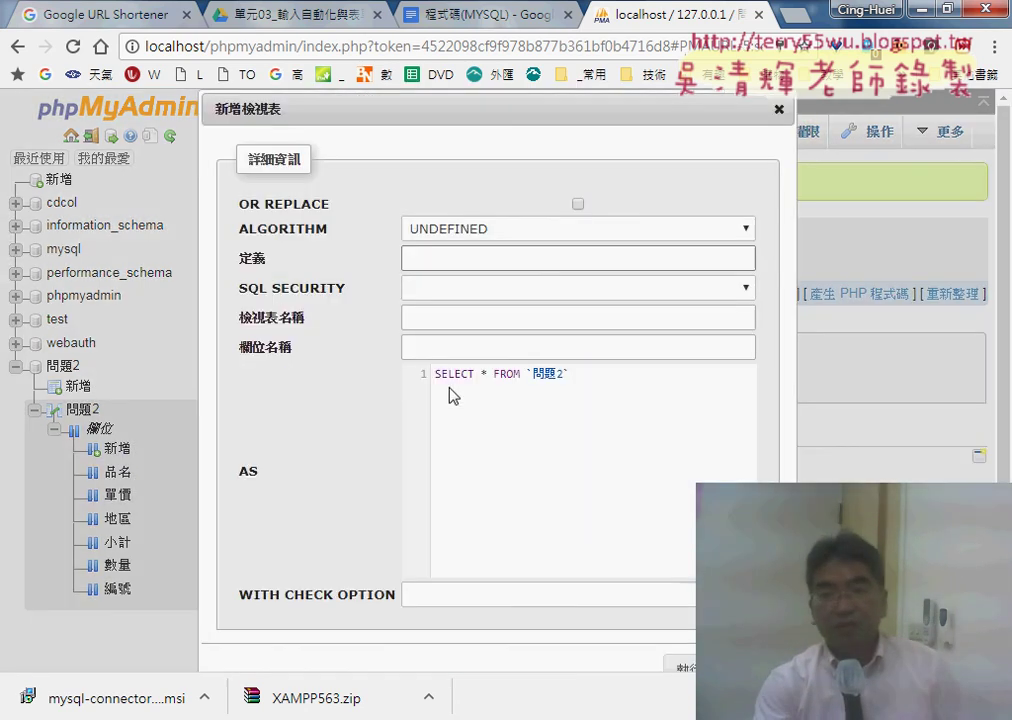
pyautogui.click(779, 109)
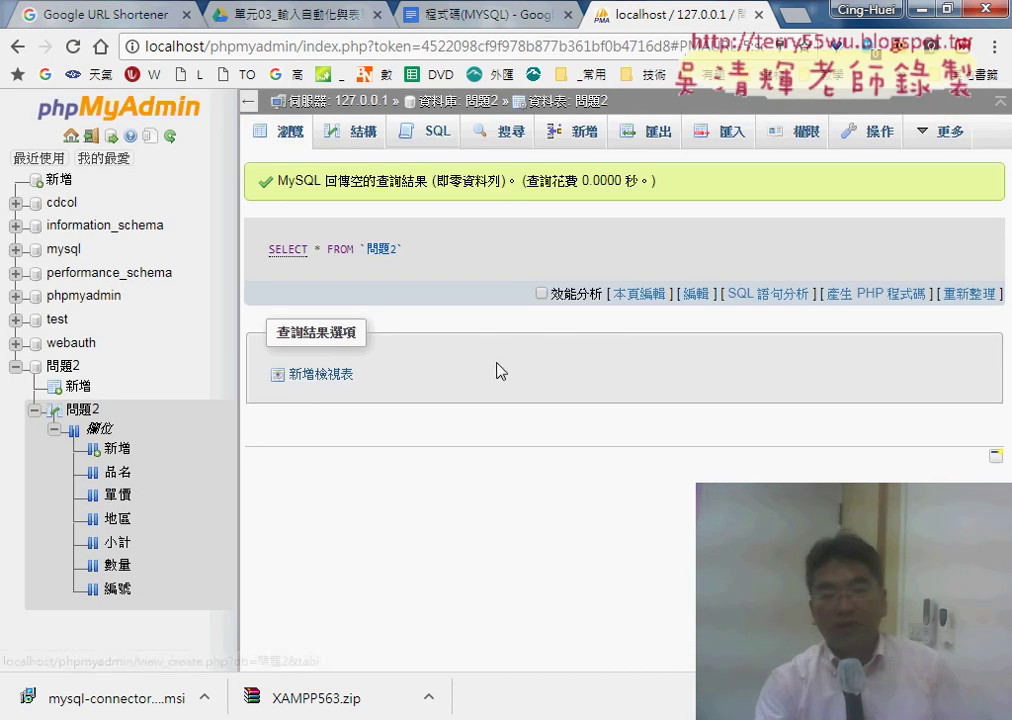
pyautogui.click(60, 367)
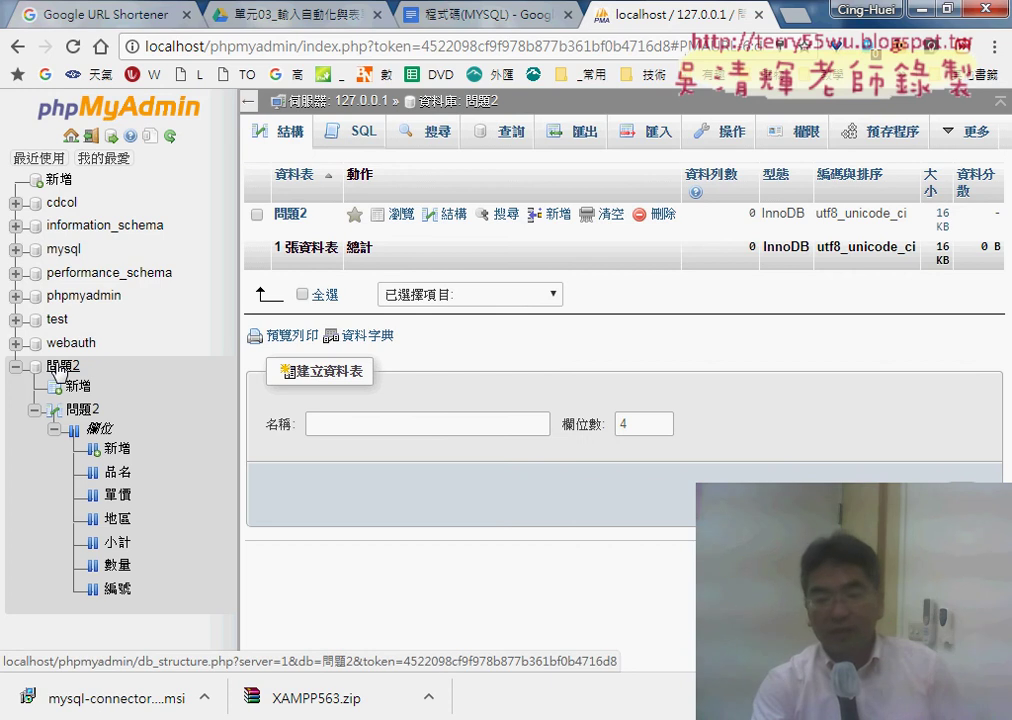